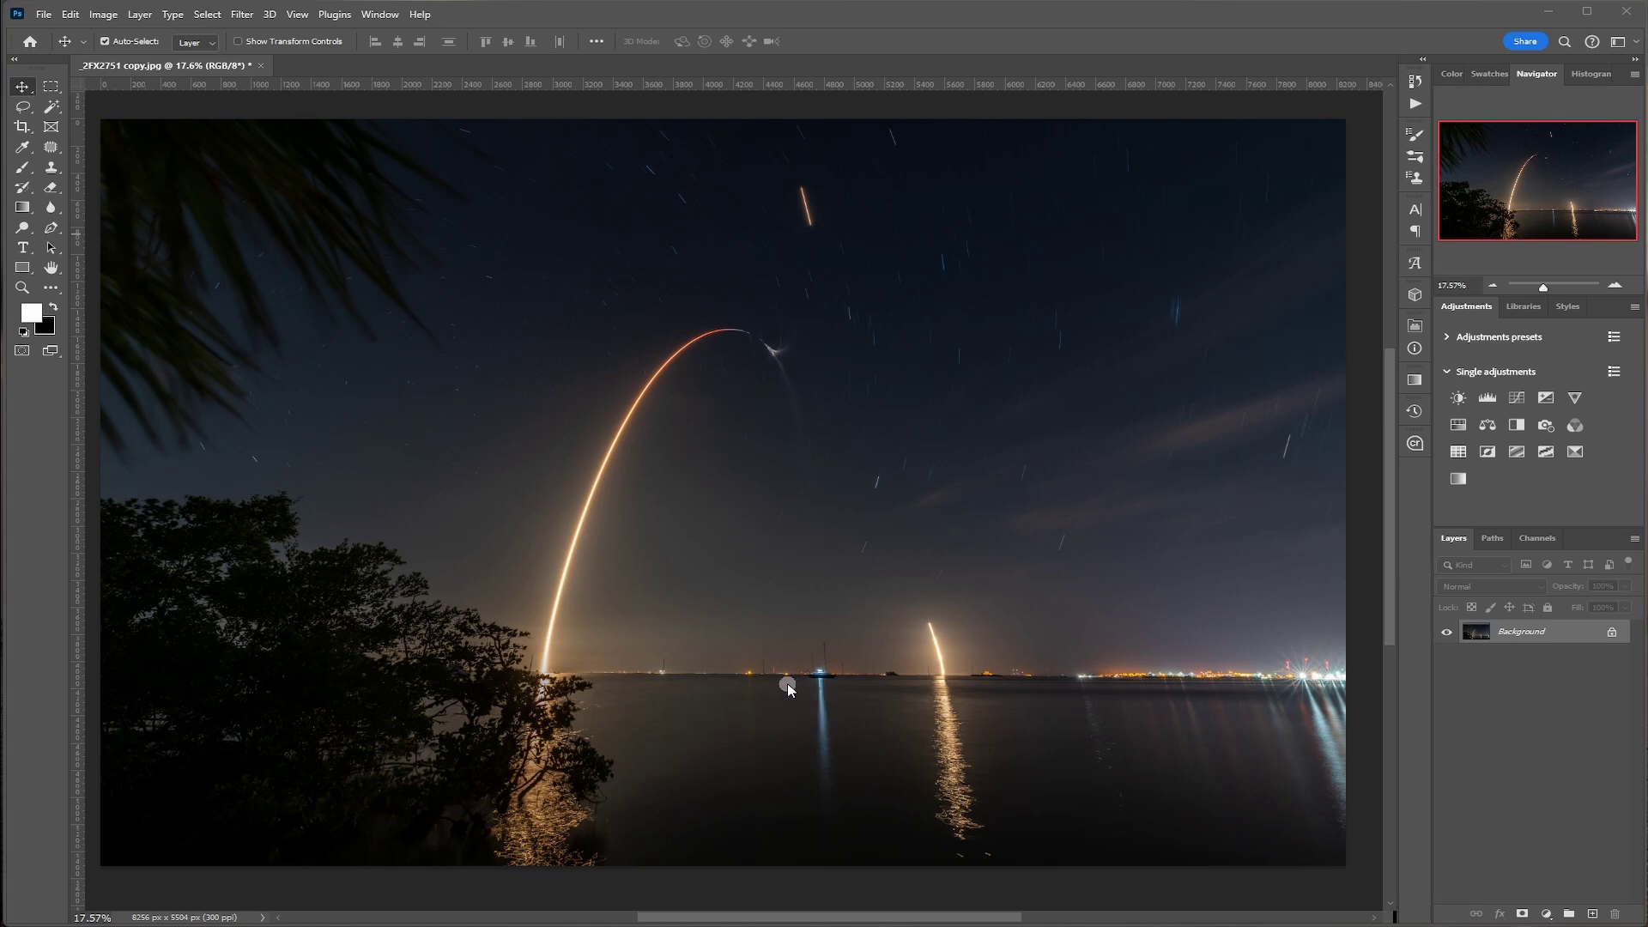
- Open the Lens Correction filter on the launch photo
{"action": "left_click", "coordinate": [242, 15]}
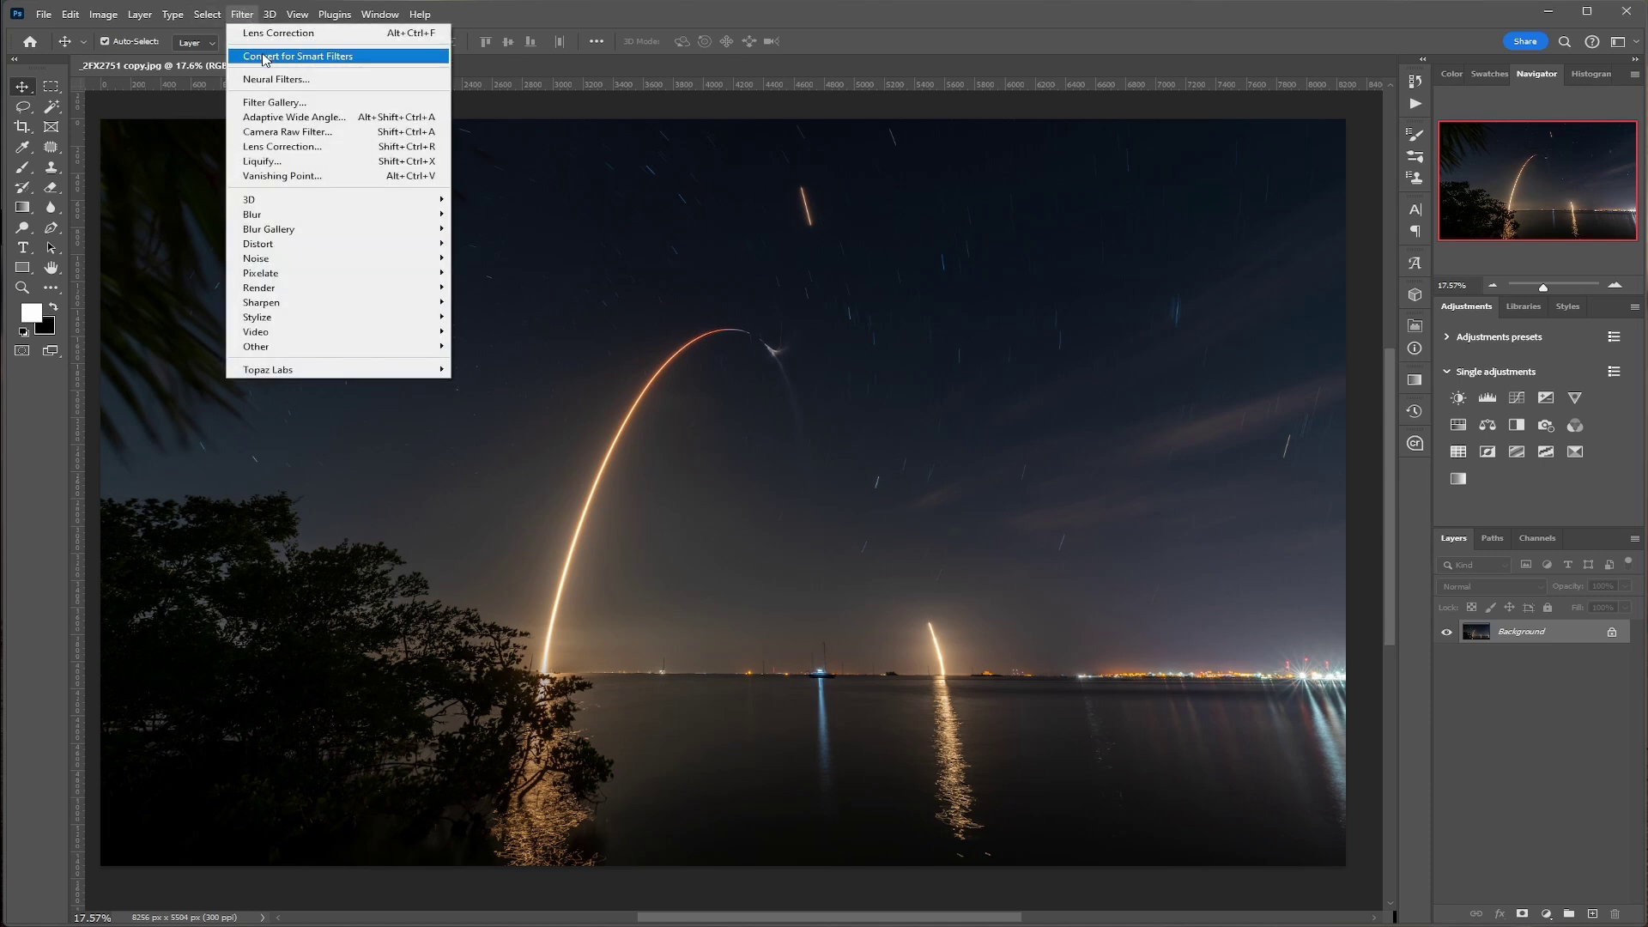
{"action": "left_click", "coordinate": [275, 148]}
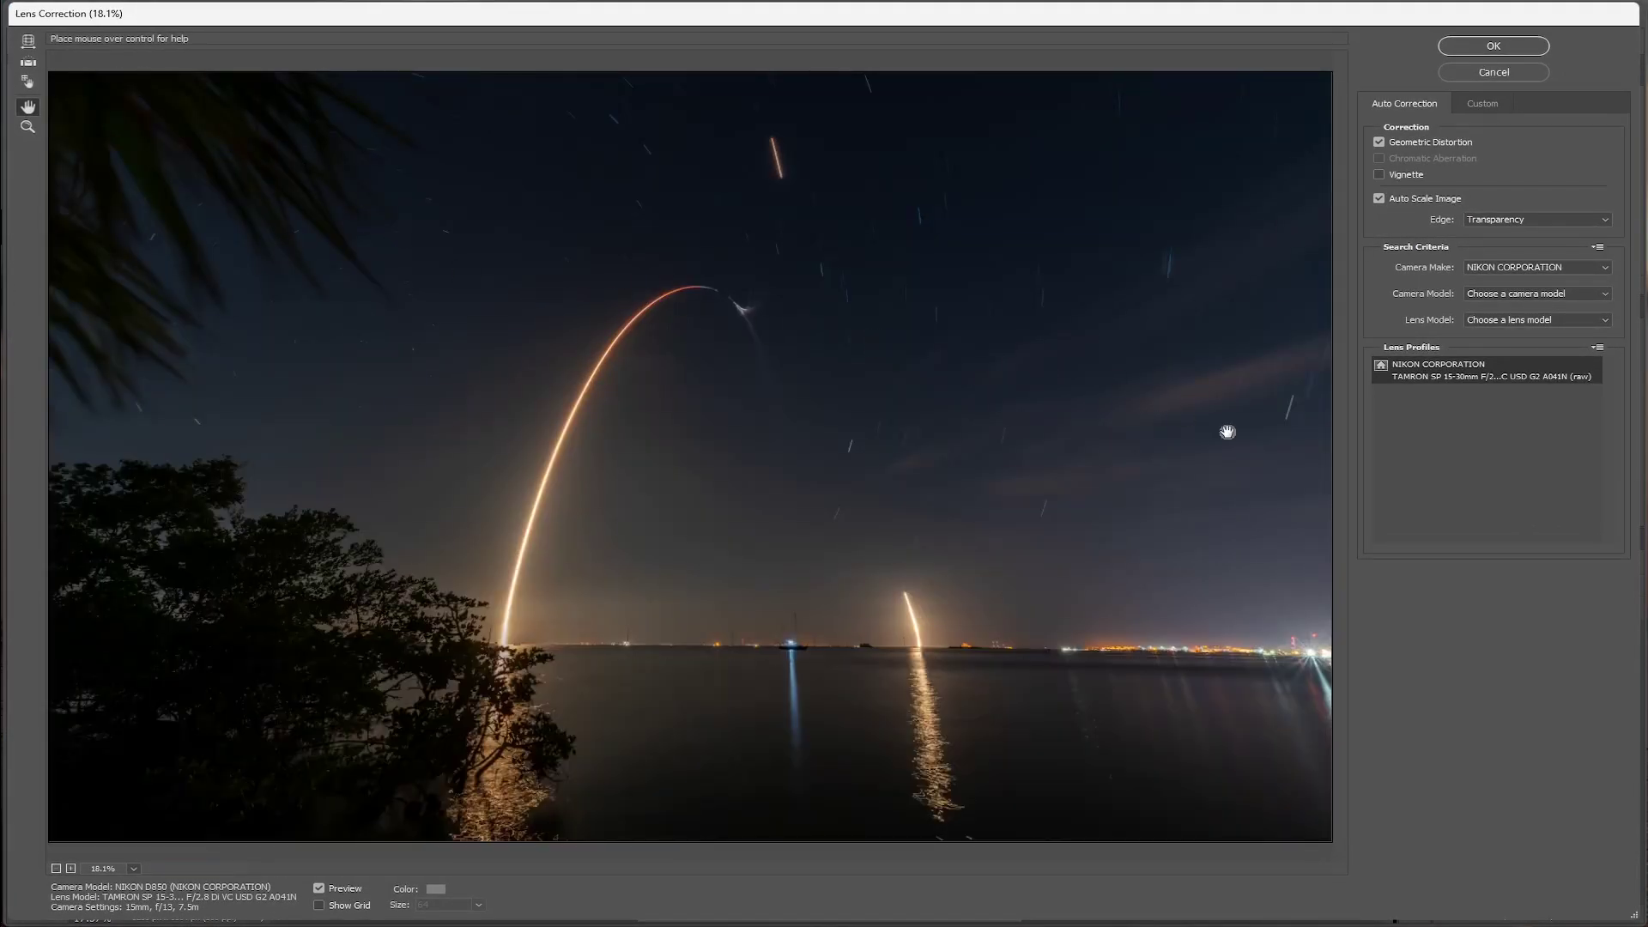
{"action": "left_click", "coordinate": [1434, 396]}
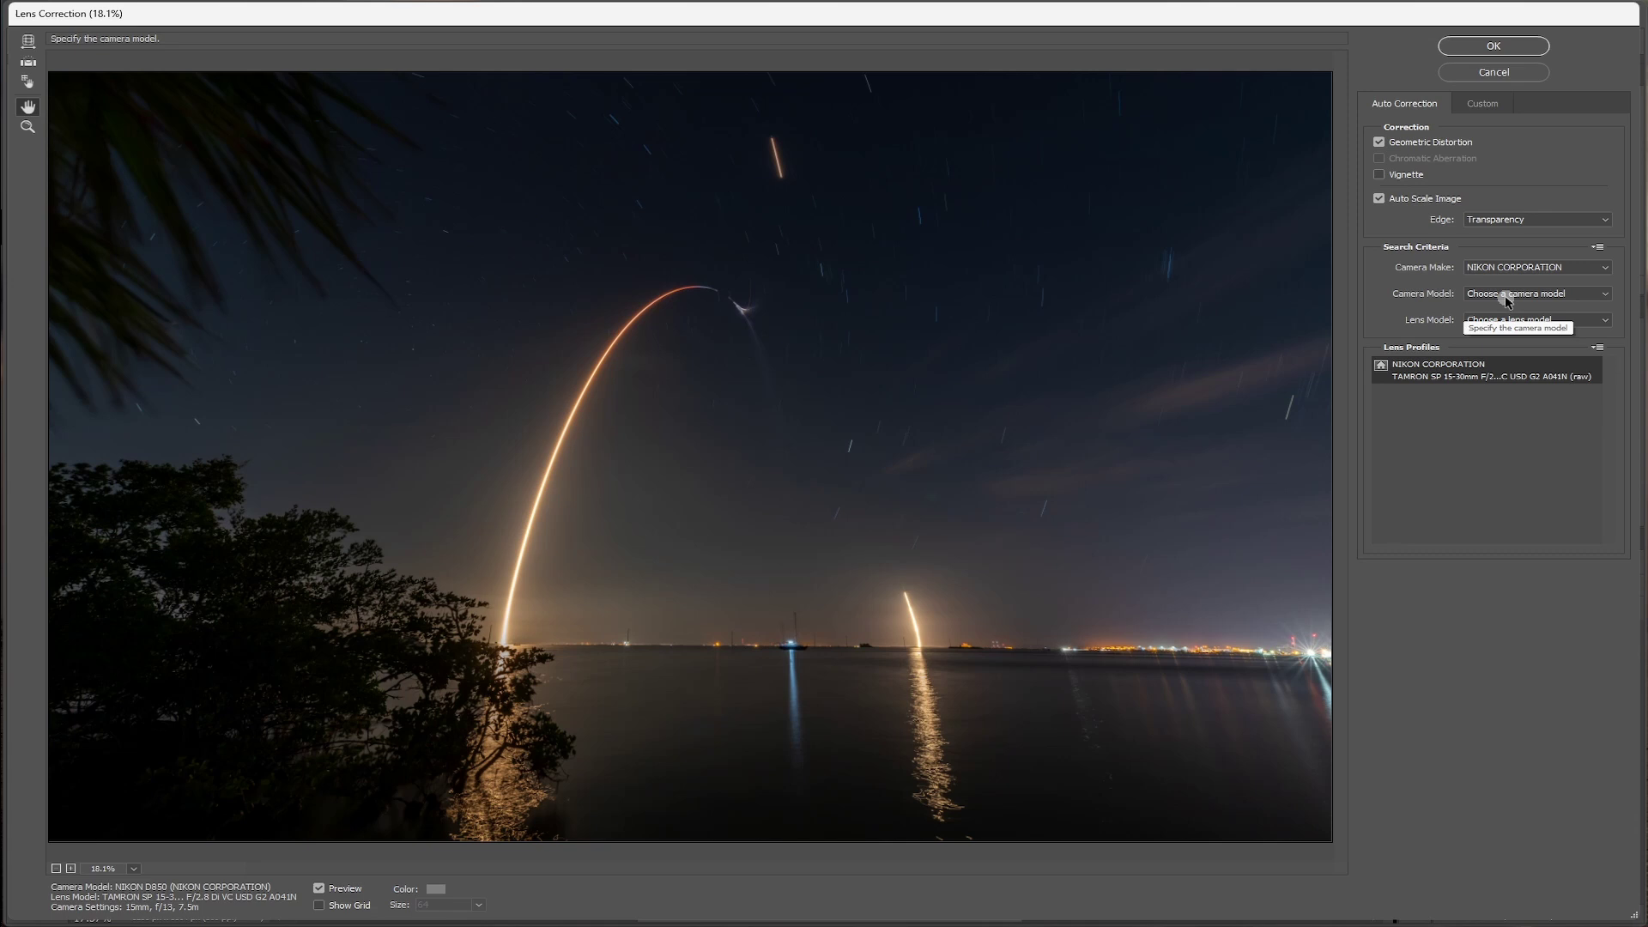
- Set the camera model to NIKON and the lens model to TAMRON SP 15-30mm F/2.8
{"action": "left_click", "coordinate": [1511, 296]}
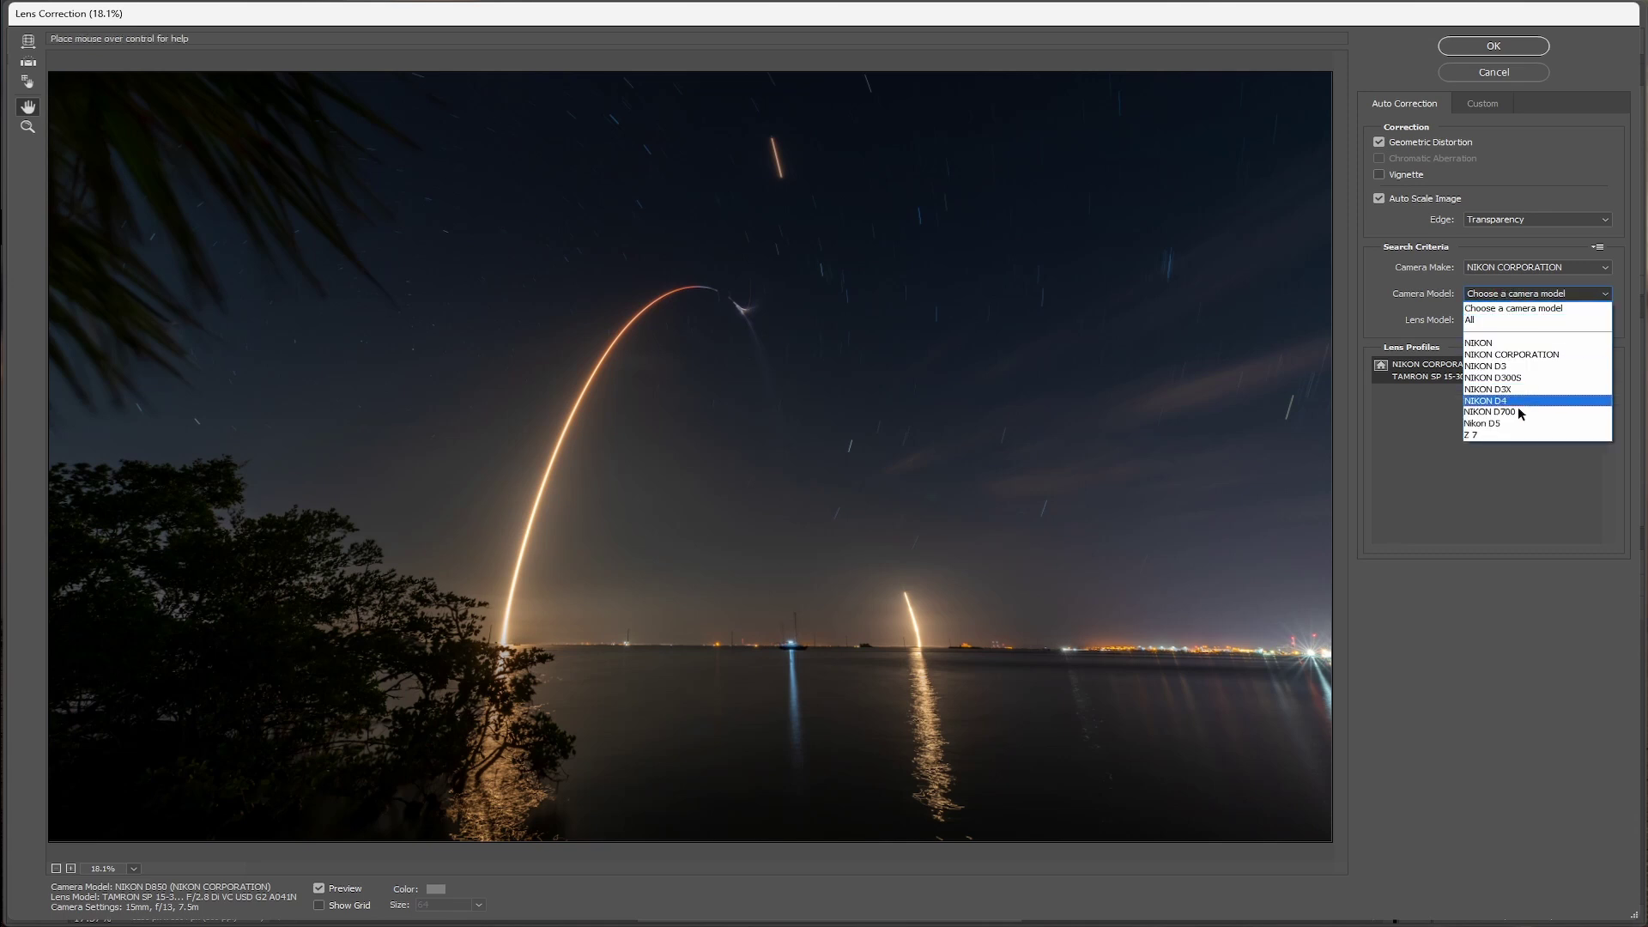
{"action": "left_click", "coordinate": [1481, 344]}
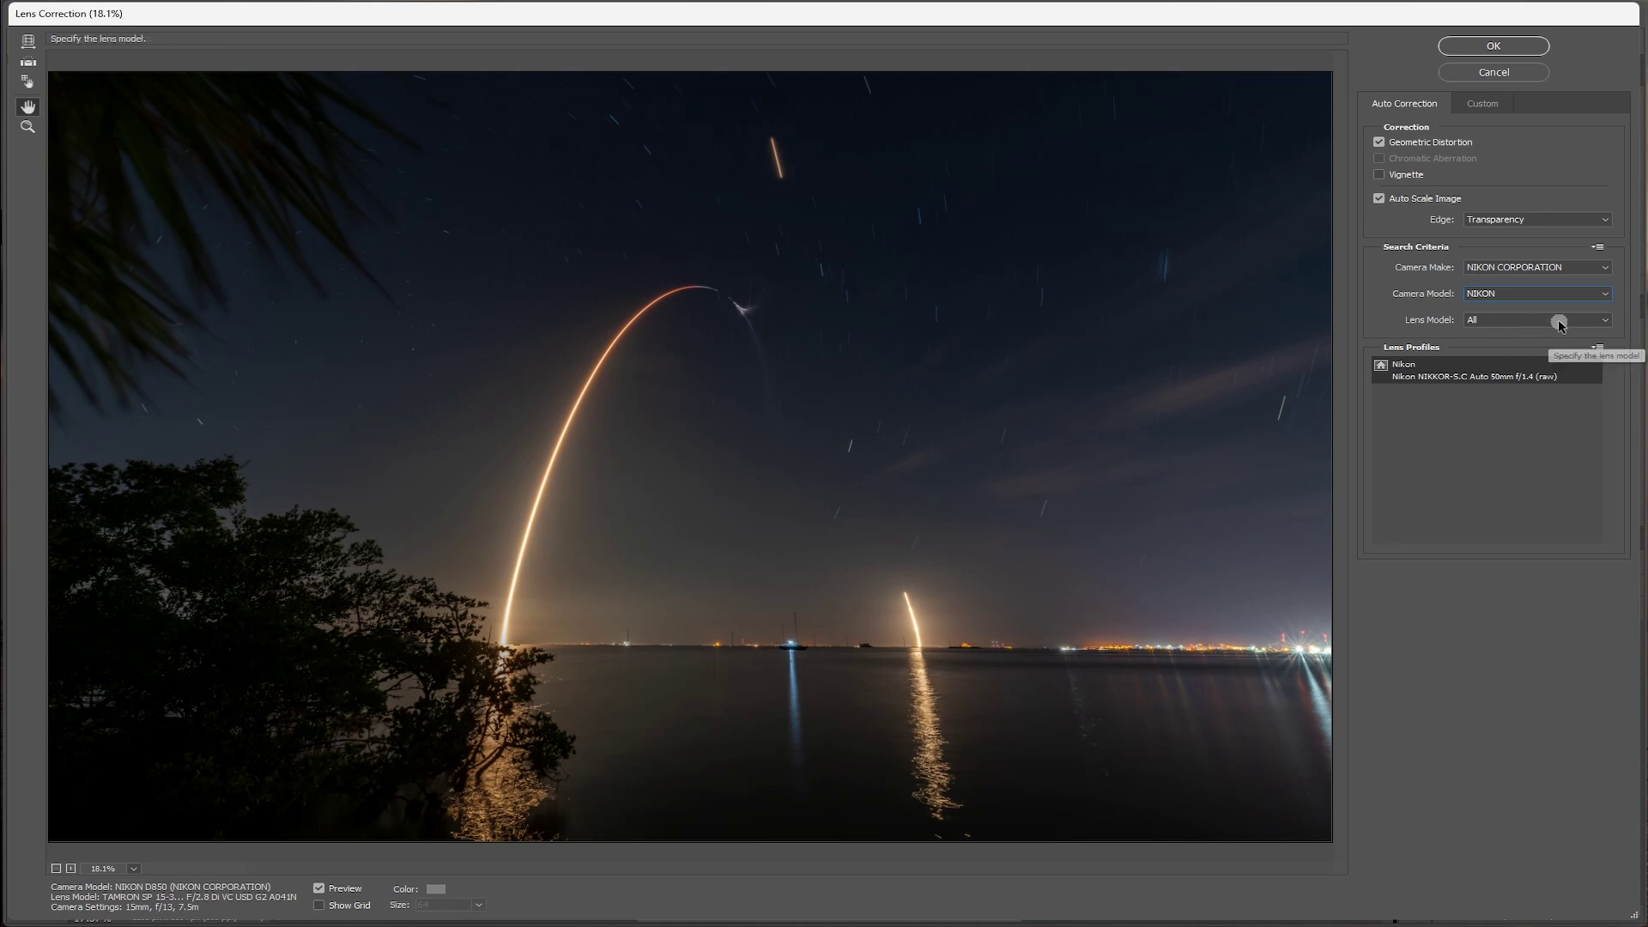
{"action": "left_click", "coordinate": [1558, 321]}
{"action": "left_click_drag", "start_coordinate": [1600, 365], "coordinate": [1608, 565]}
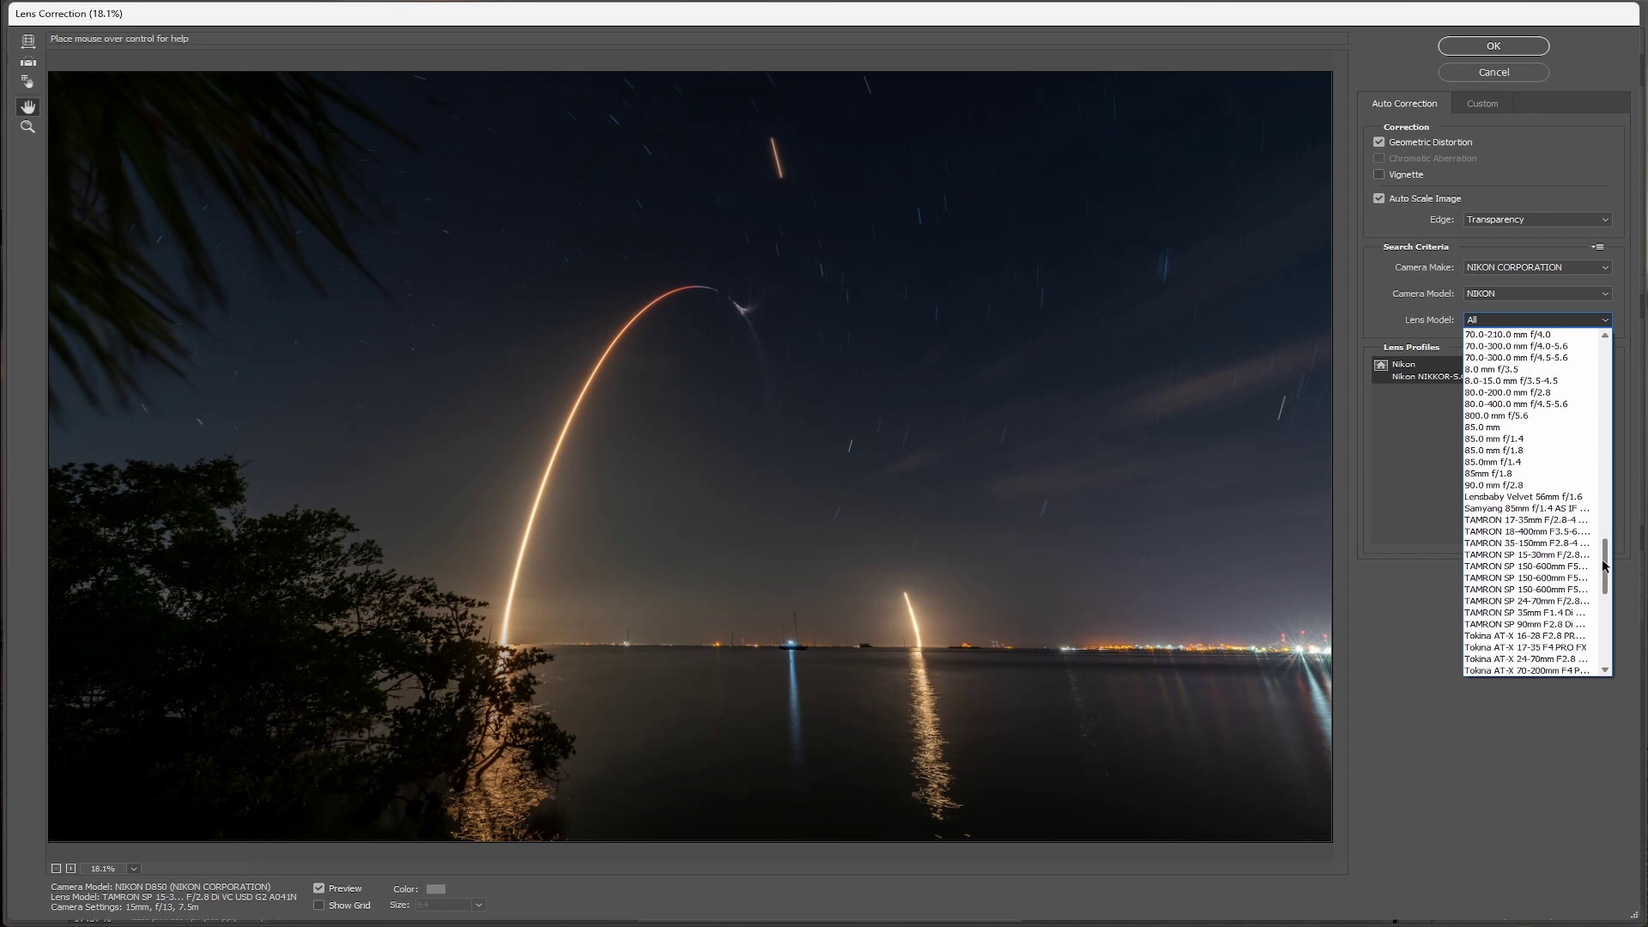
{"action": "left_click", "coordinate": [1536, 555]}
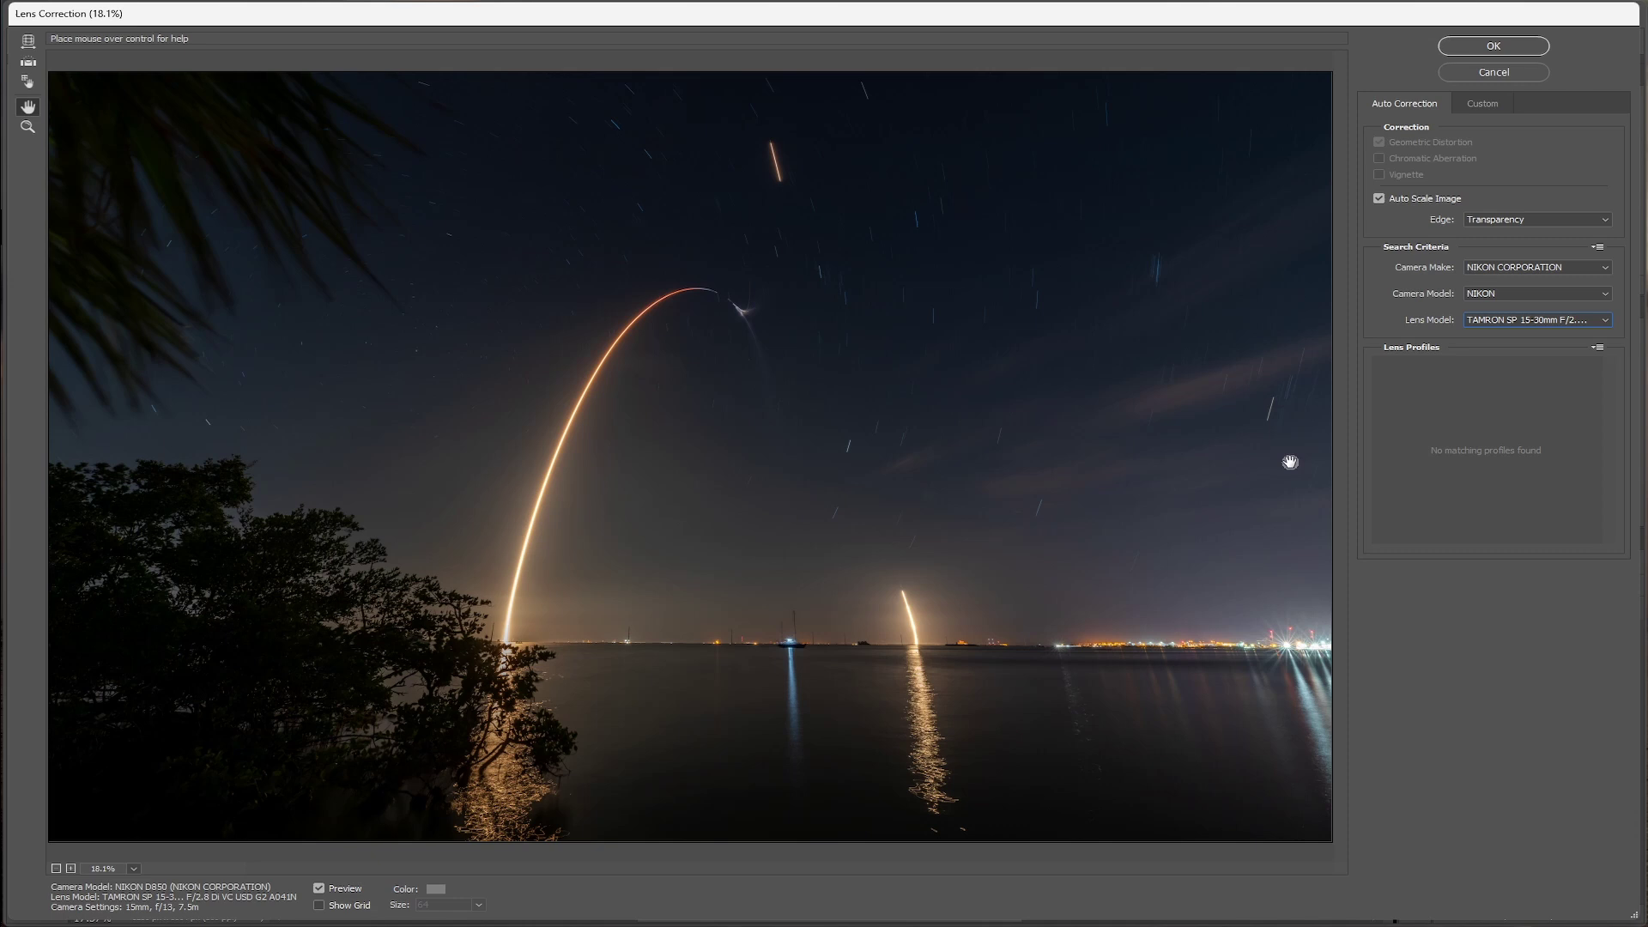
- Apply a Vertical Perspective of -73 on the Custom tab so the masts stand upright
{"action": "left_click", "coordinate": [1480, 105]}
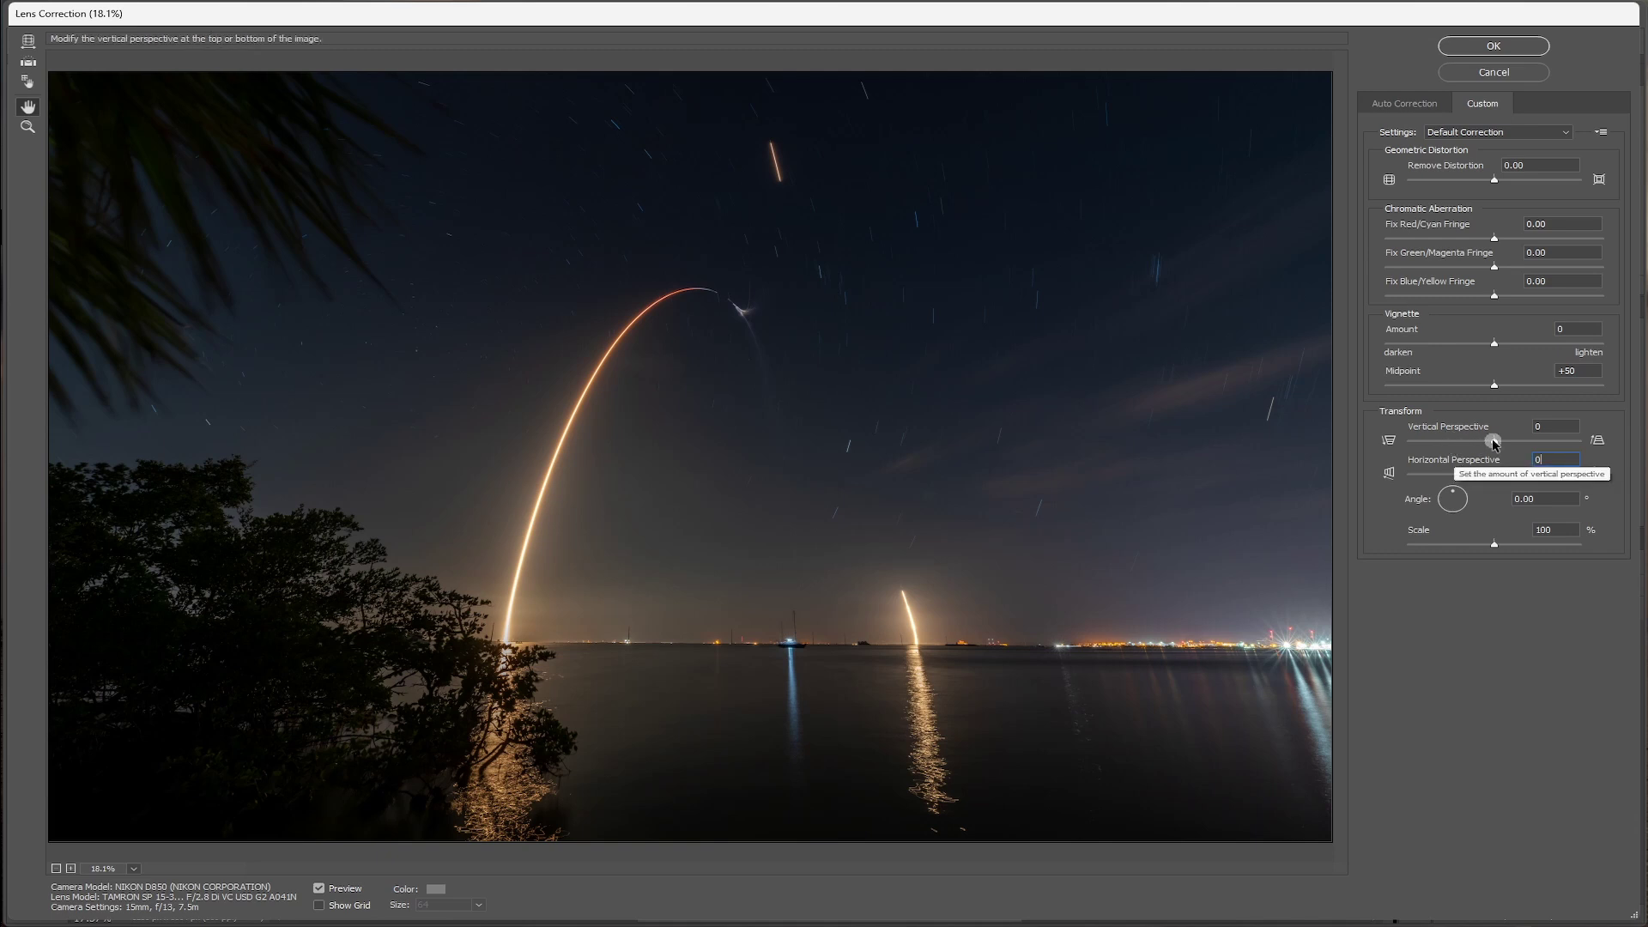
{"action": "left_click_drag", "start_coordinate": [1494, 443], "coordinate": [1432, 444]}
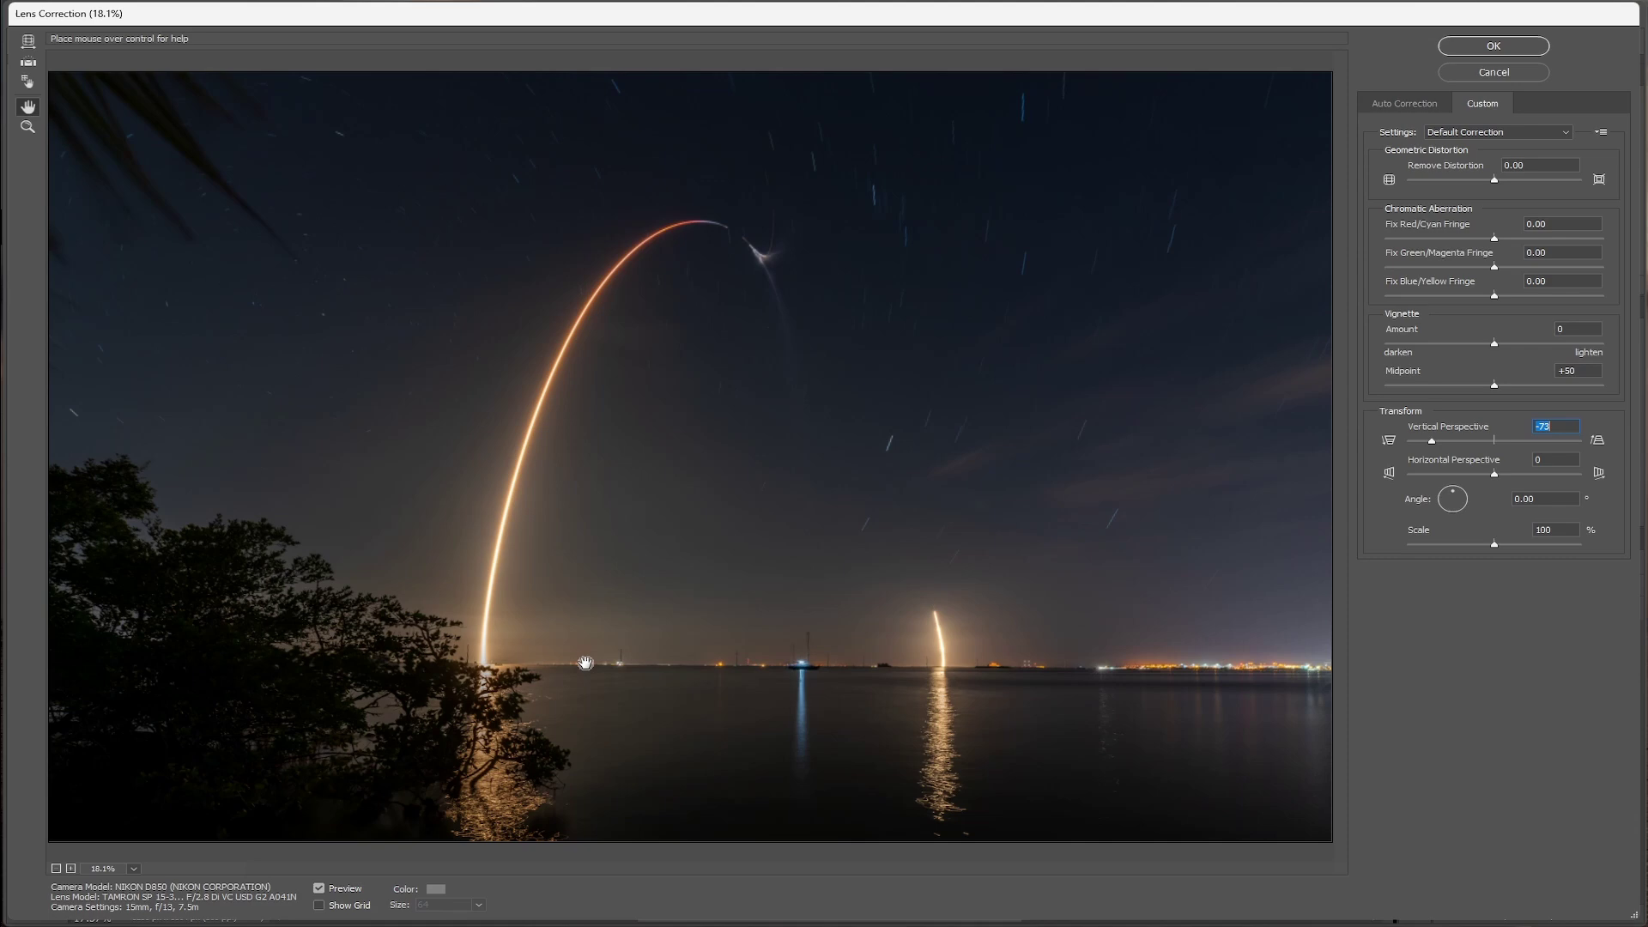
{"action": "left_click", "coordinate": [1490, 48]}
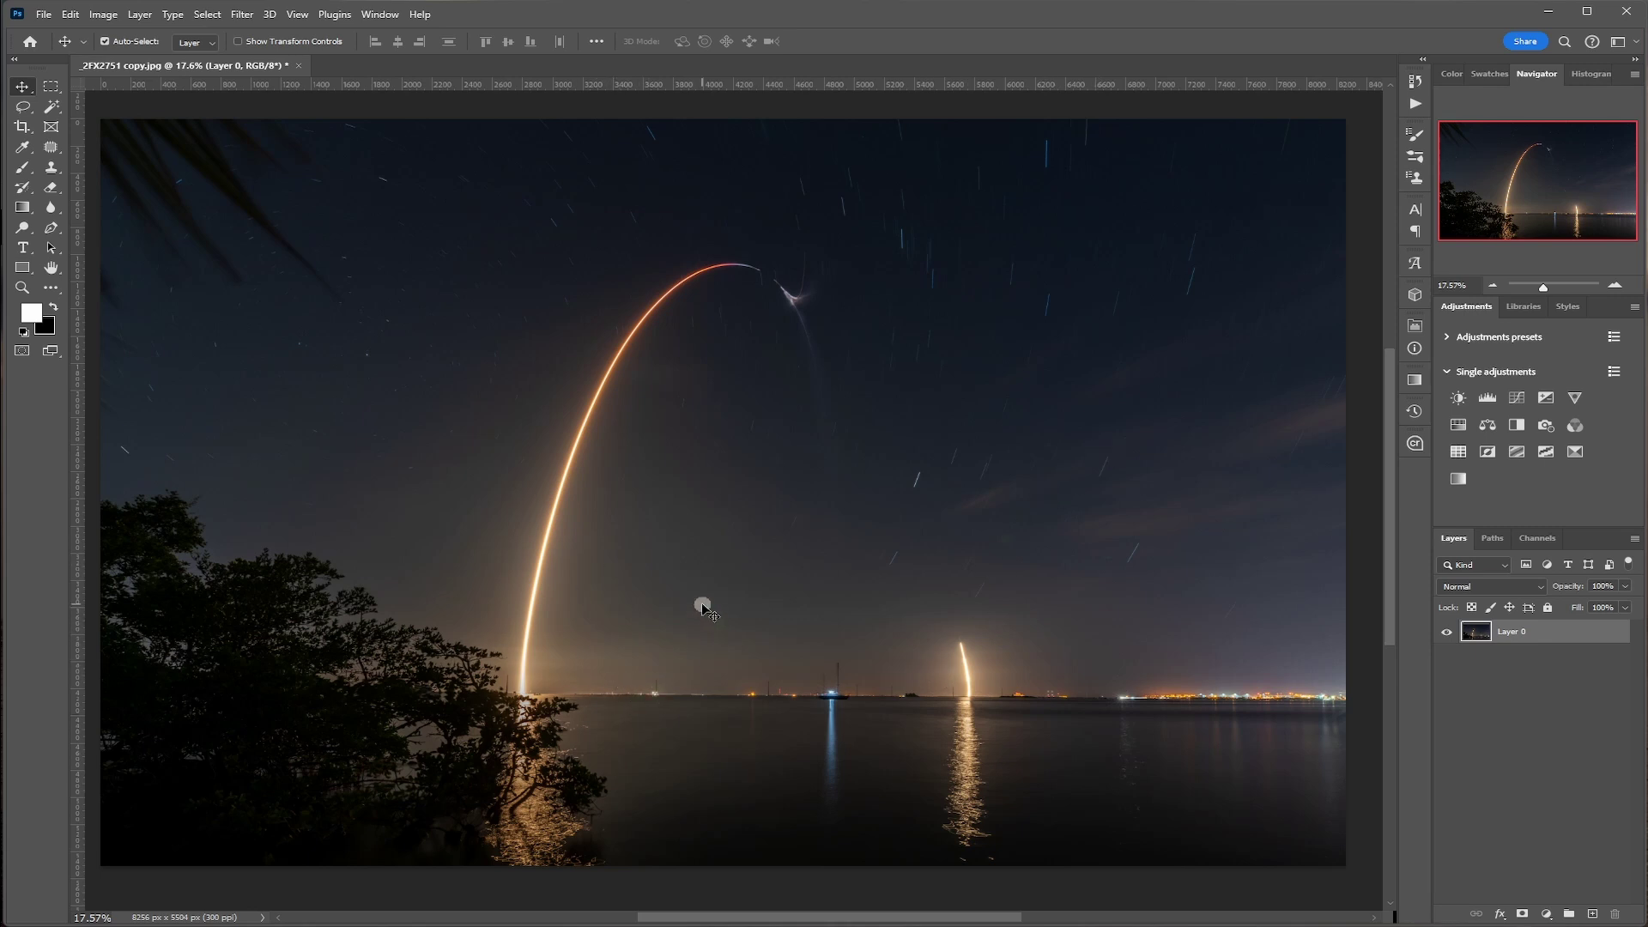
- Trace the horizon with the Crop tool's Straighten line, rotating the photo about -0.5°
{"action": "left_click", "coordinate": [22, 128]}
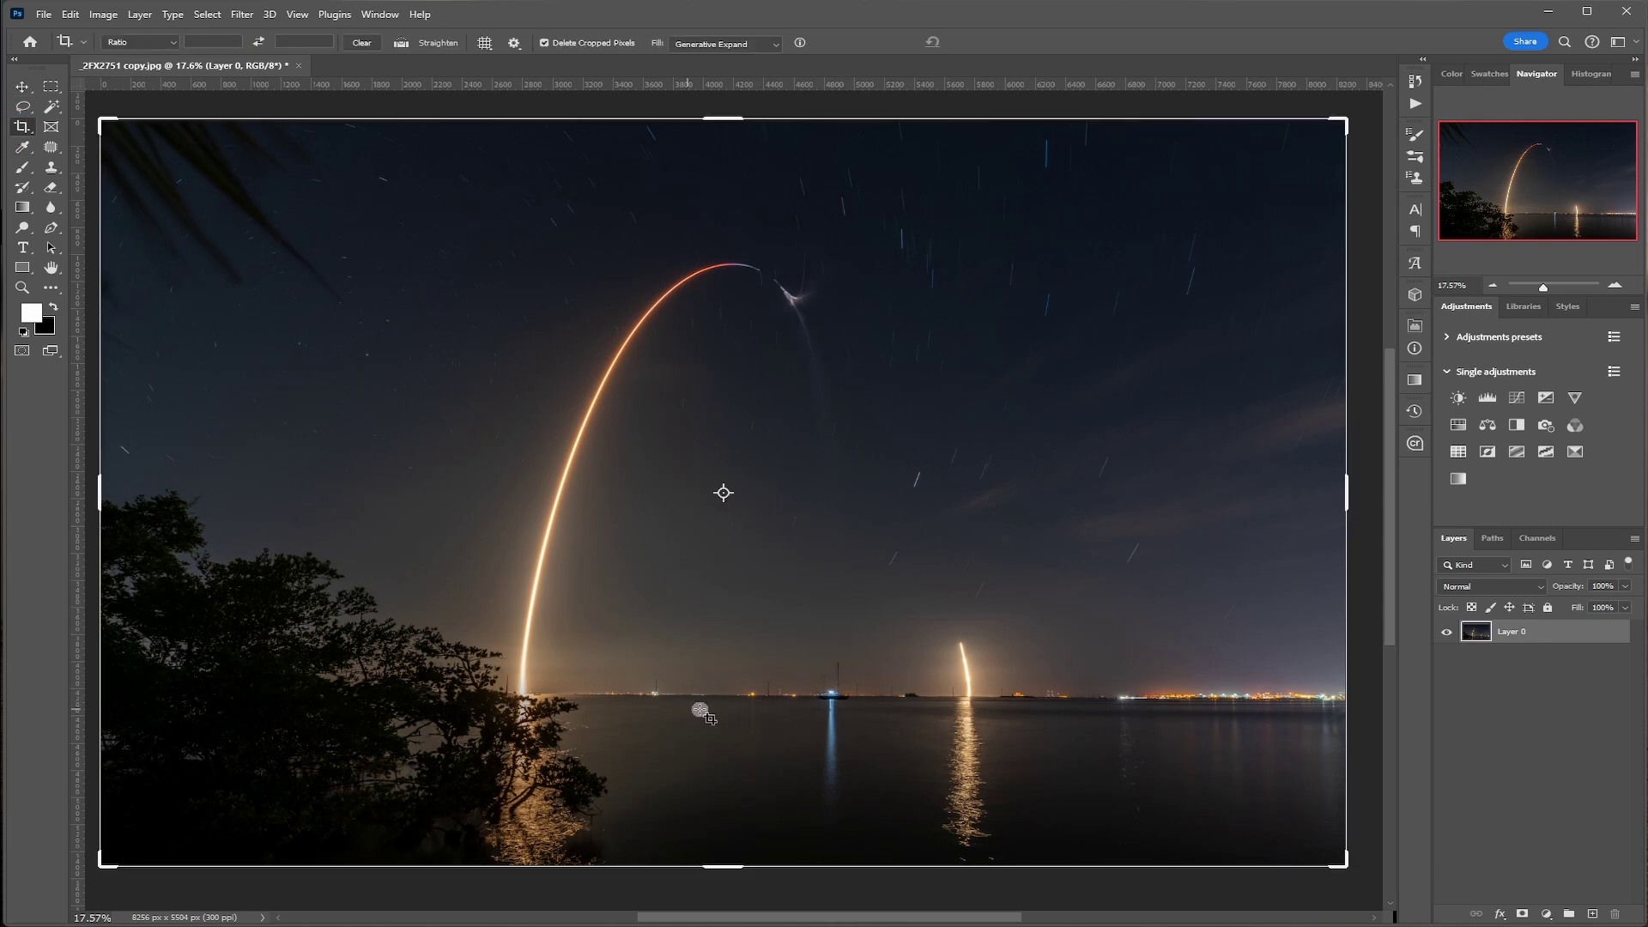
{"action": "left_click", "coordinate": [400, 42]}
{"action": "left_click_drag", "start_coordinate": [591, 696], "coordinate": [1315, 706]}
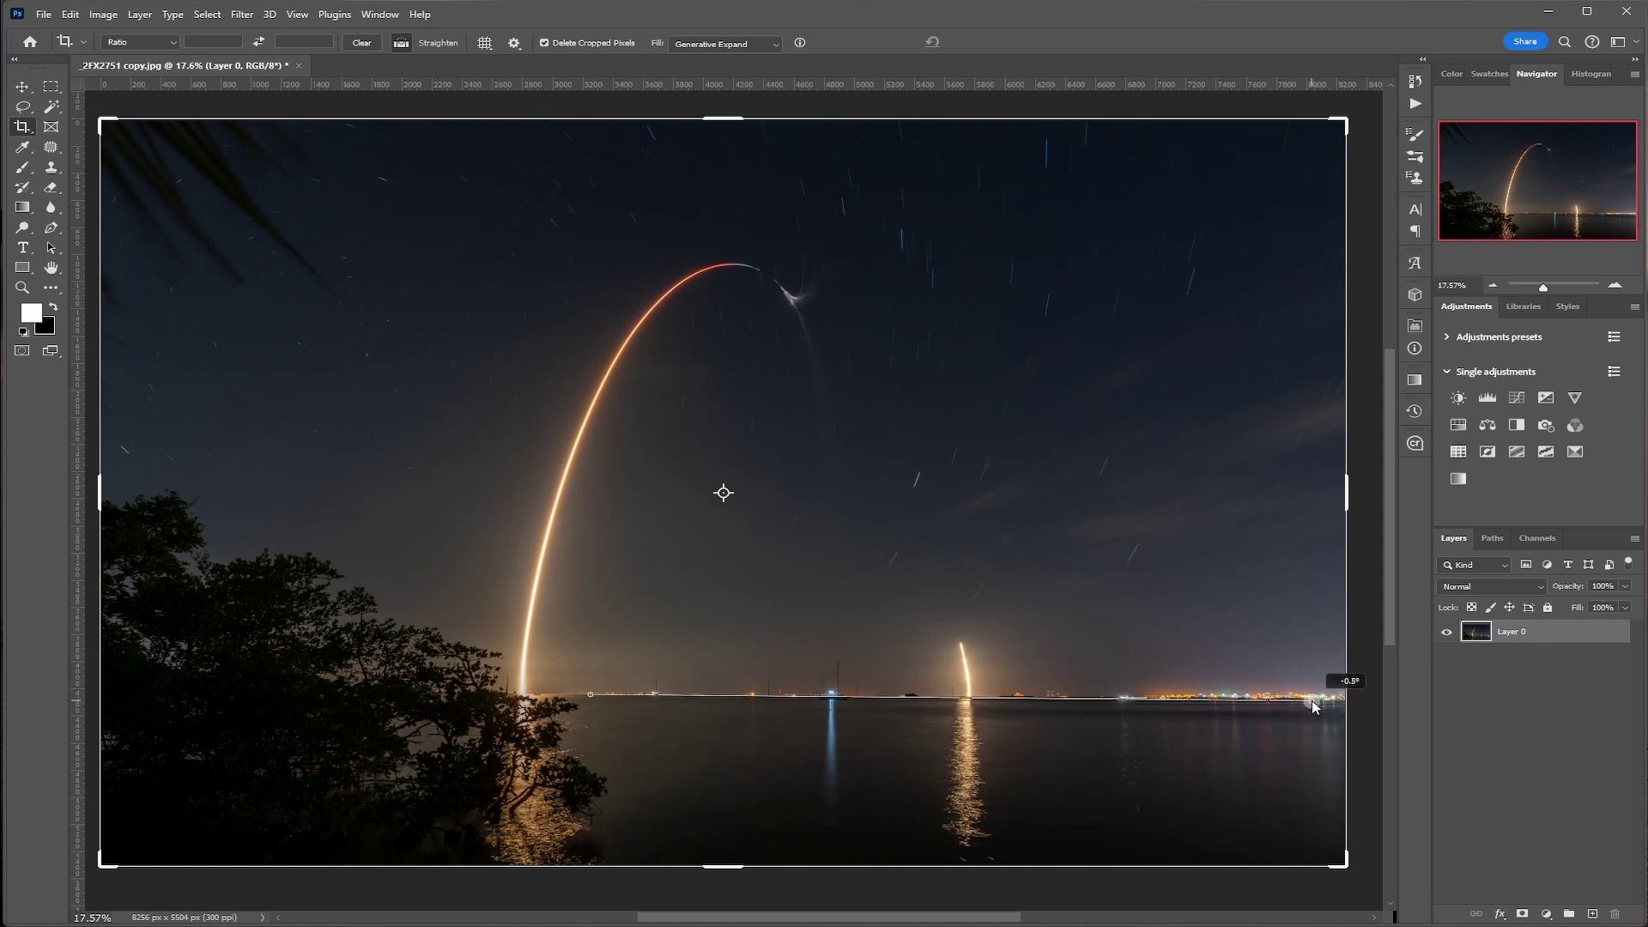
{"action": "left_click_drag", "start_coordinate": [1314, 704], "coordinate": [1314, 704]}
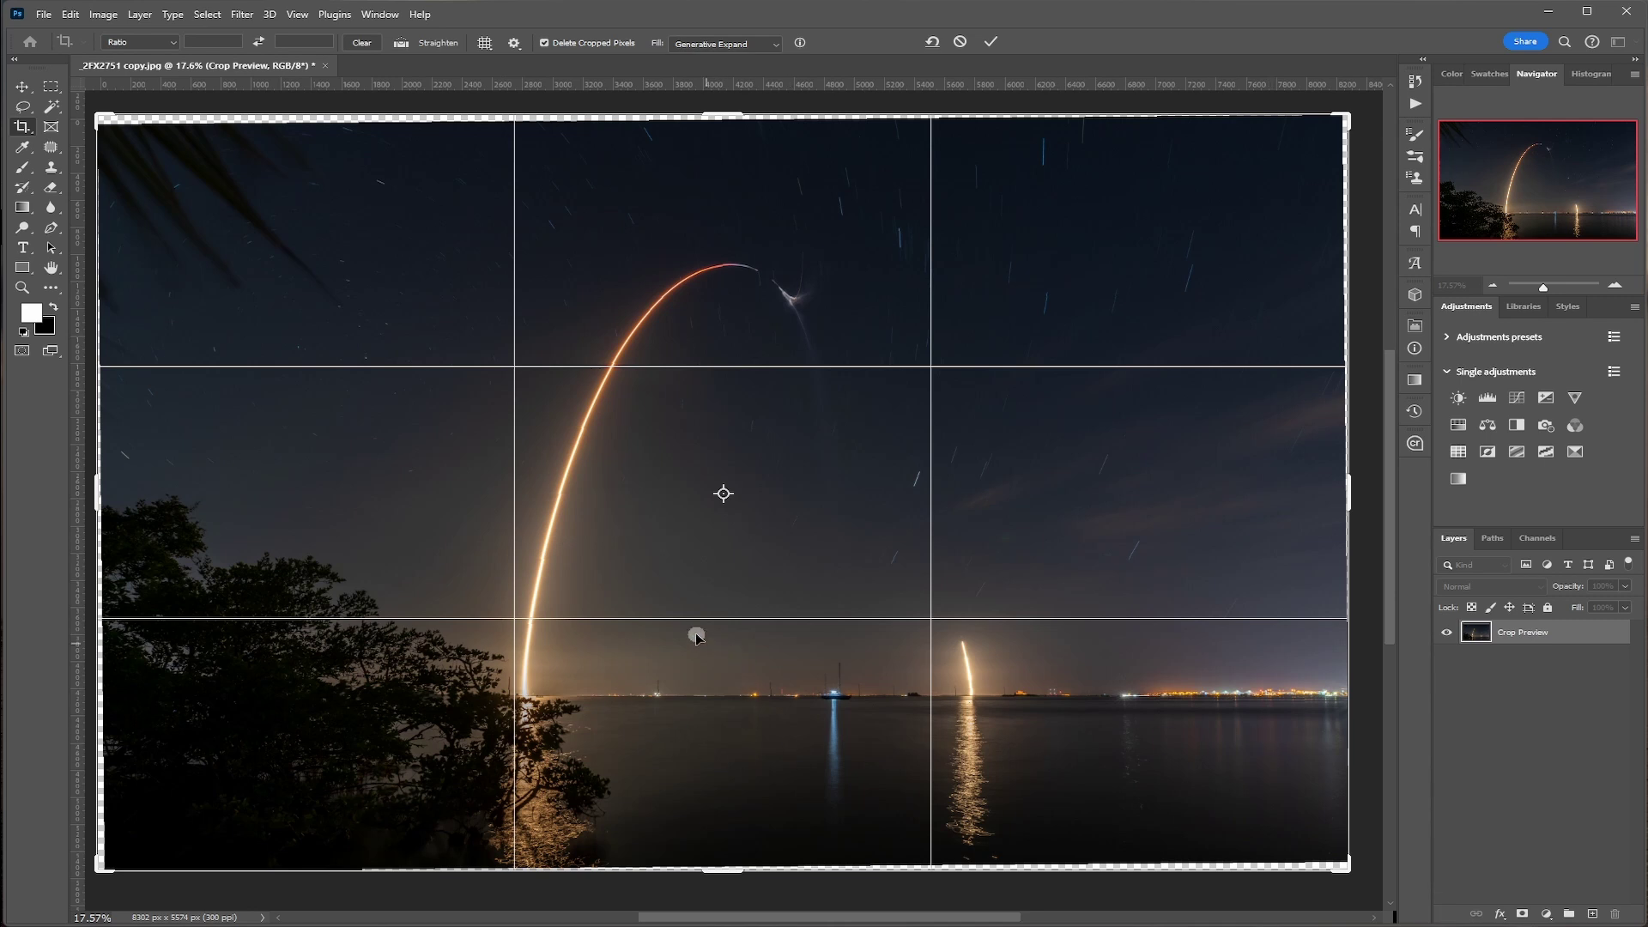
- Extend the crop to 8472 x 6279 px with Generative Expand fill and commit it
{"action": "mouse_move", "coordinate": [784, 498]}
{"action": "left_mouse_down"}
{"action": "mouse_move", "coordinate": [811, 533]}
{"action": "mouse_move", "coordinate": [813, 427]}
{"action": "mouse_move", "coordinate": [758, 405]}
{"action": "left_mouse_up"}
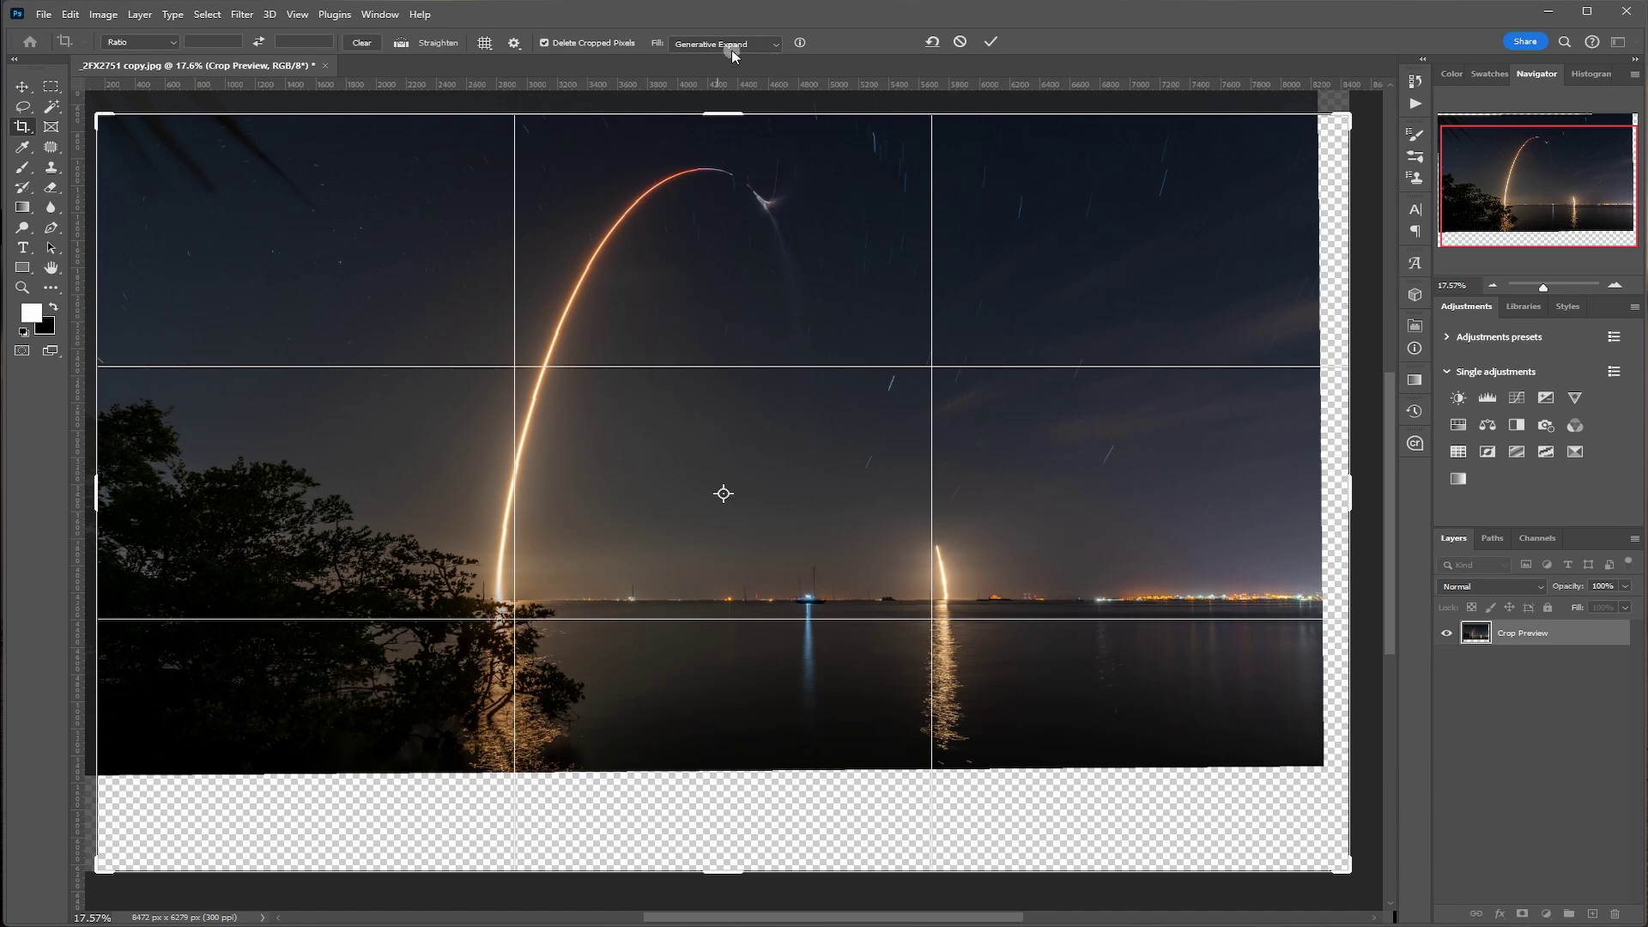
{"action": "left_click", "coordinate": [774, 47]}
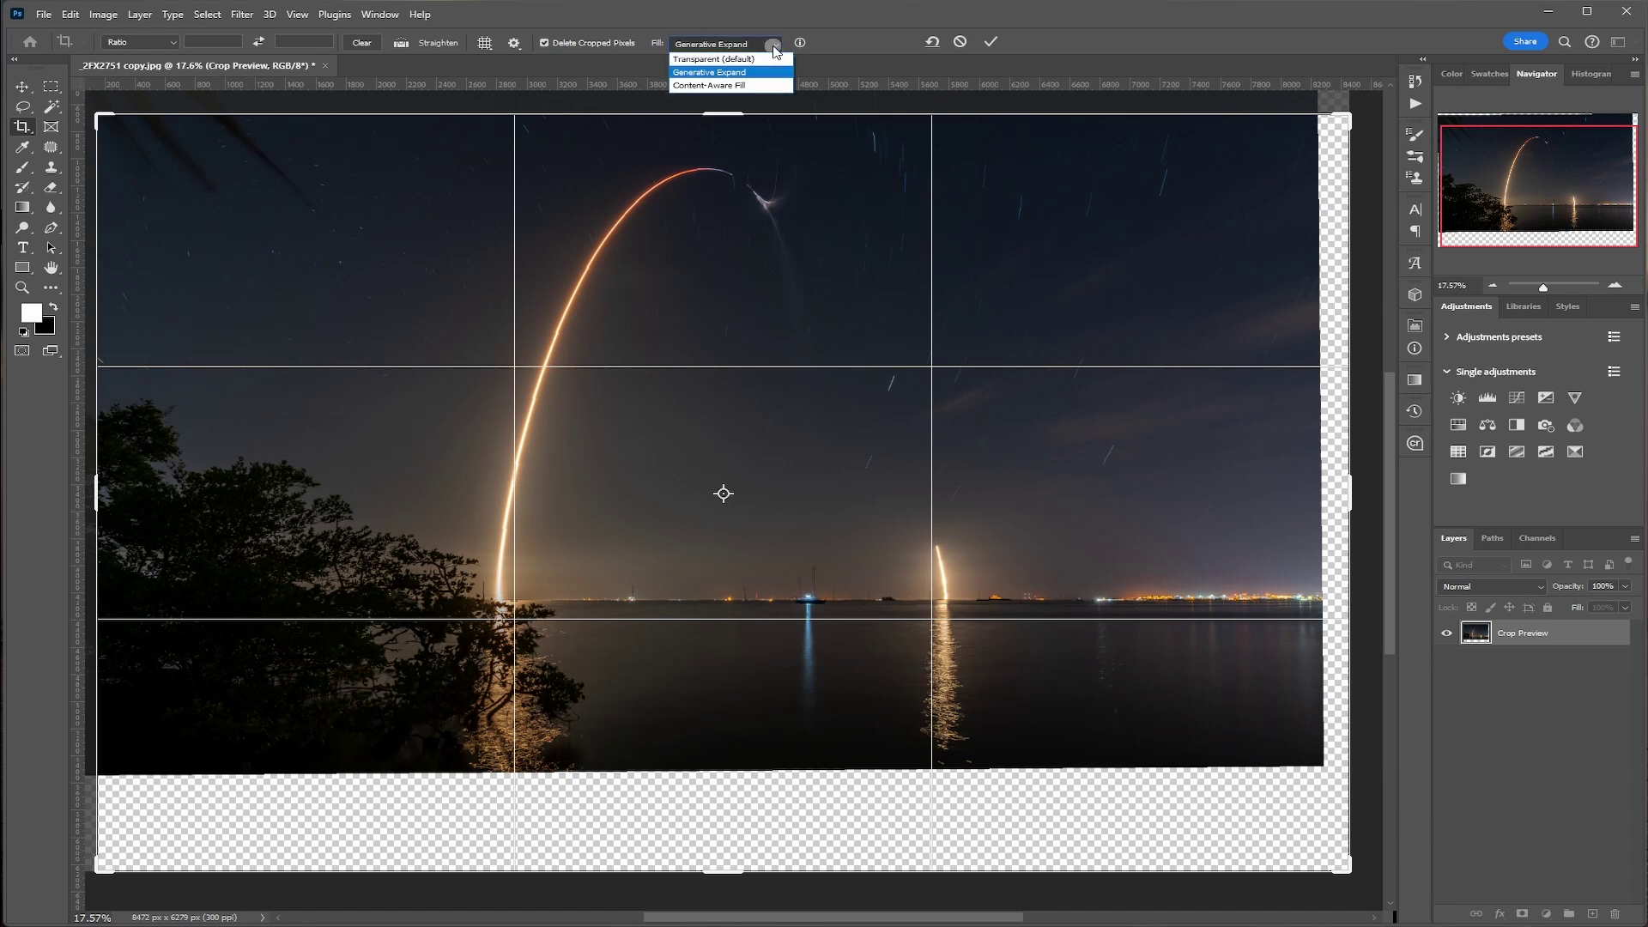
{"action": "left_click", "coordinate": [736, 75]}
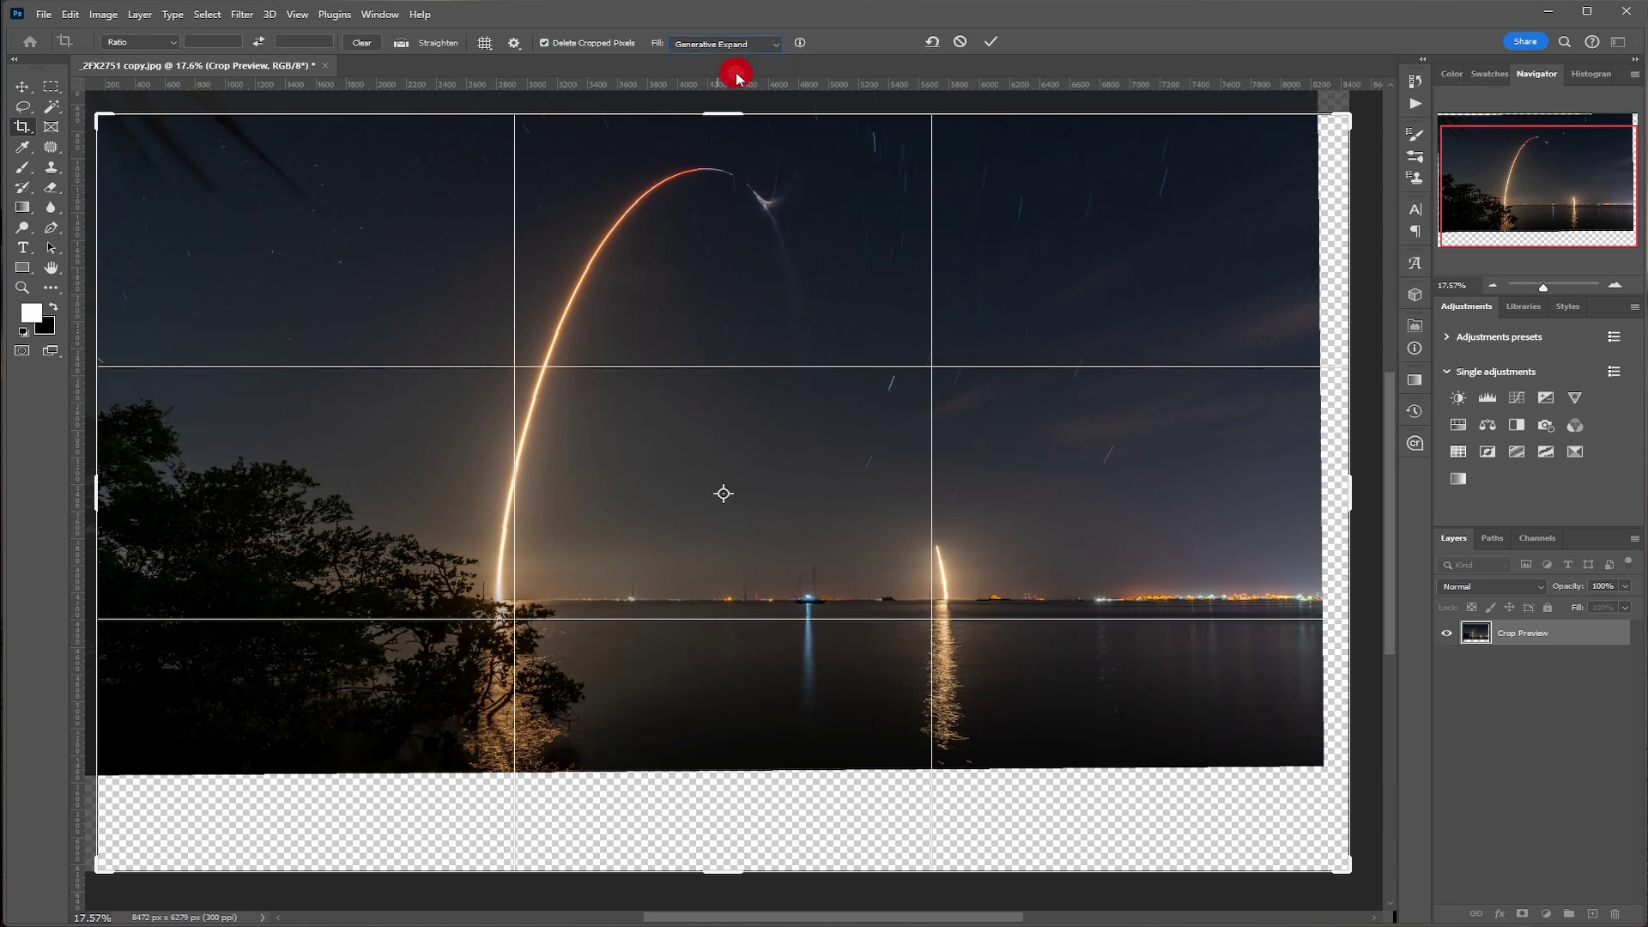
{"action": "left_click", "coordinate": [995, 42]}
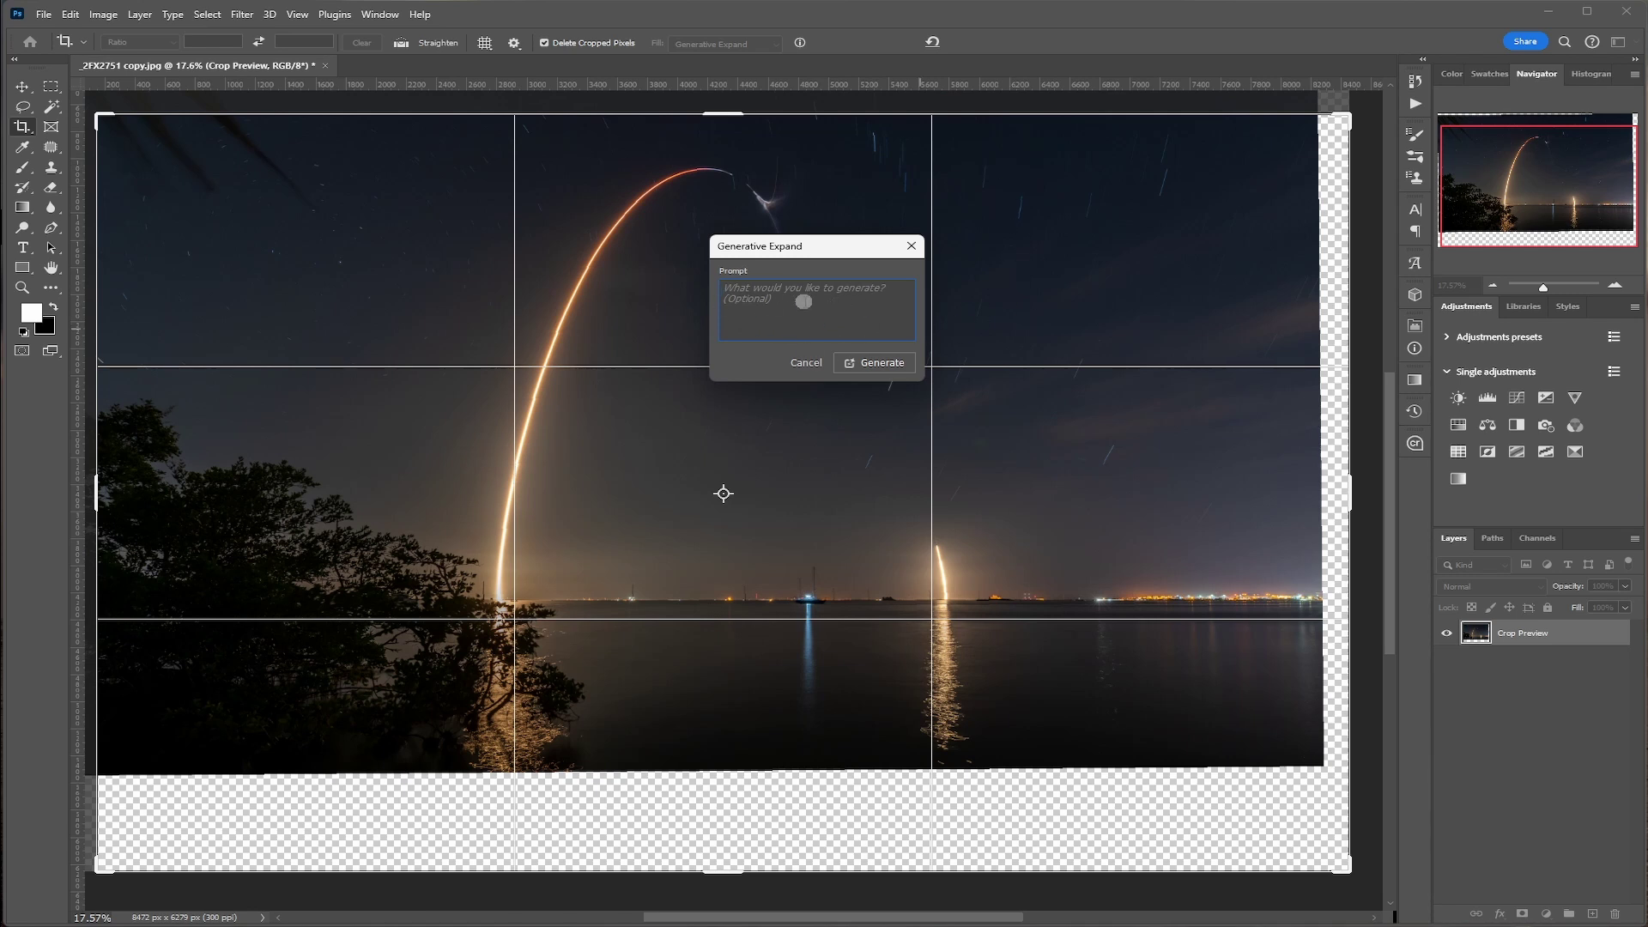
- Run Generative Expand with an empty prompt, producing three sky-and-water variations
{"action": "left_click", "coordinate": [887, 363]}
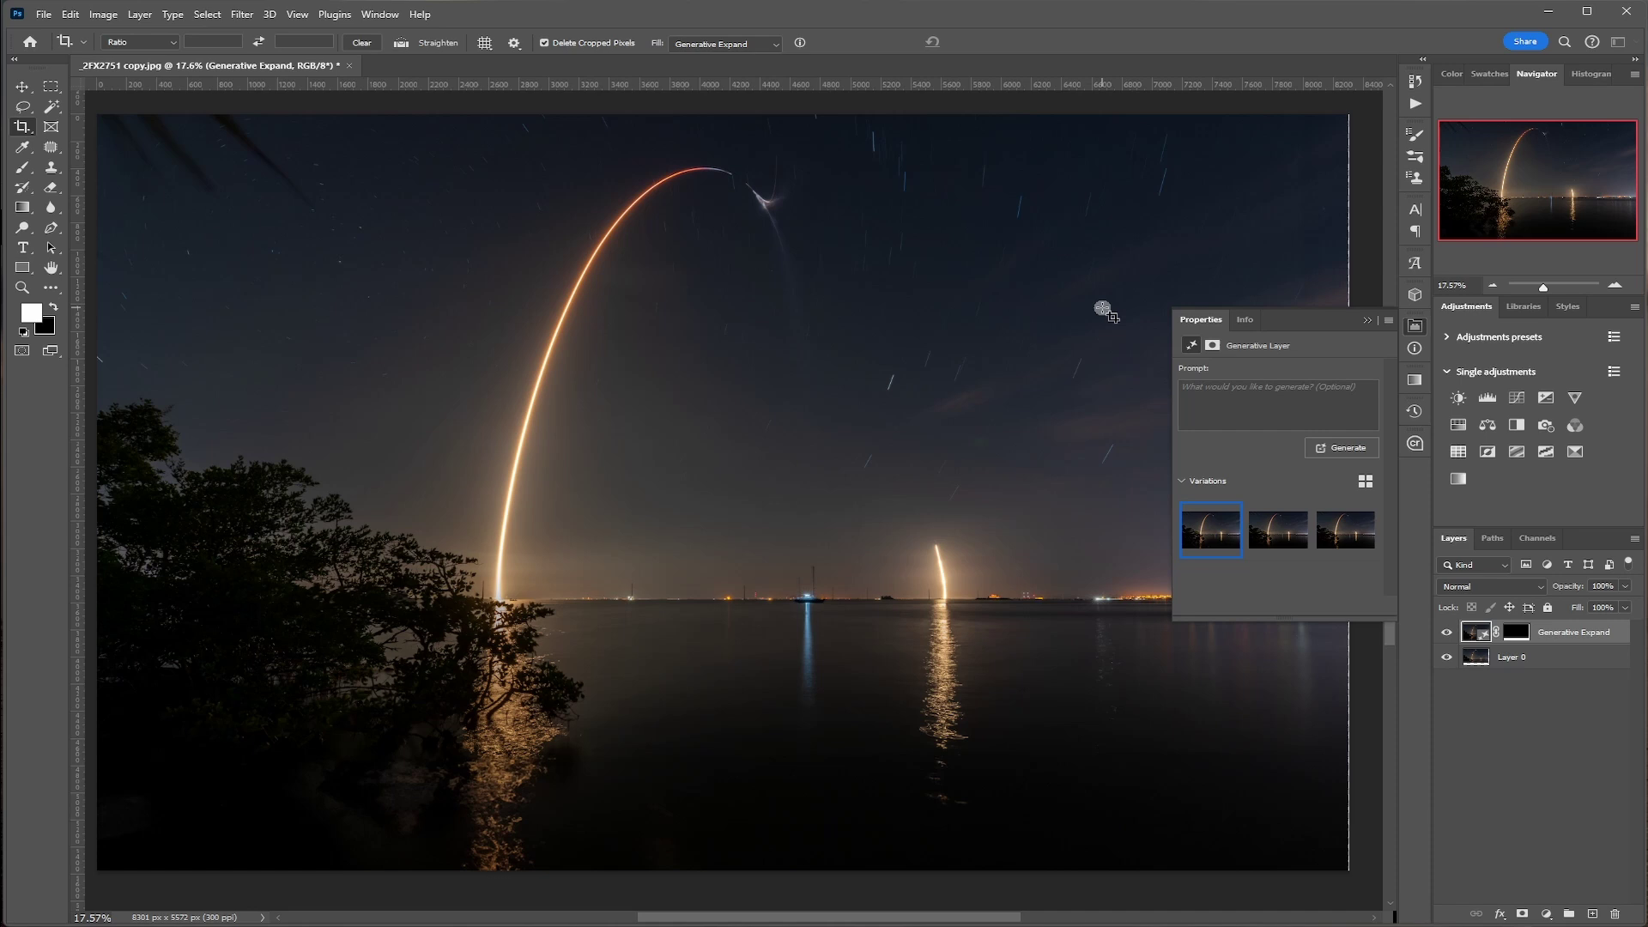
- Toggle the generated fill off and on and preview each of the three variations
{"action": "left_click", "coordinate": [1447, 633]}
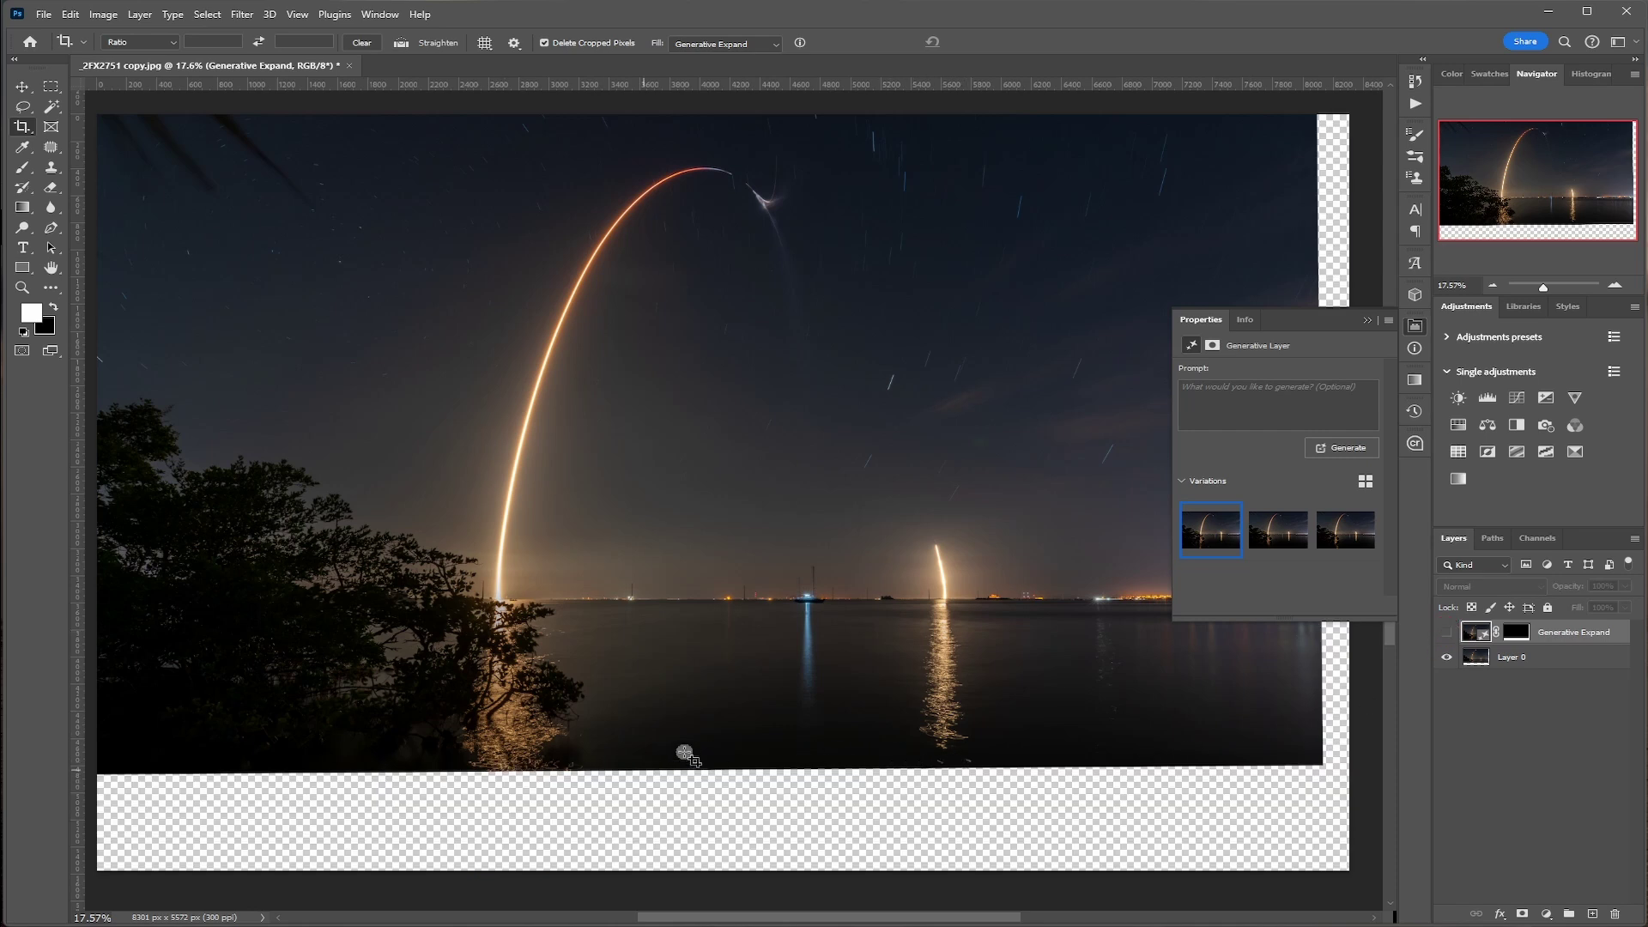
{"action": "left_click", "coordinate": [1448, 632]}
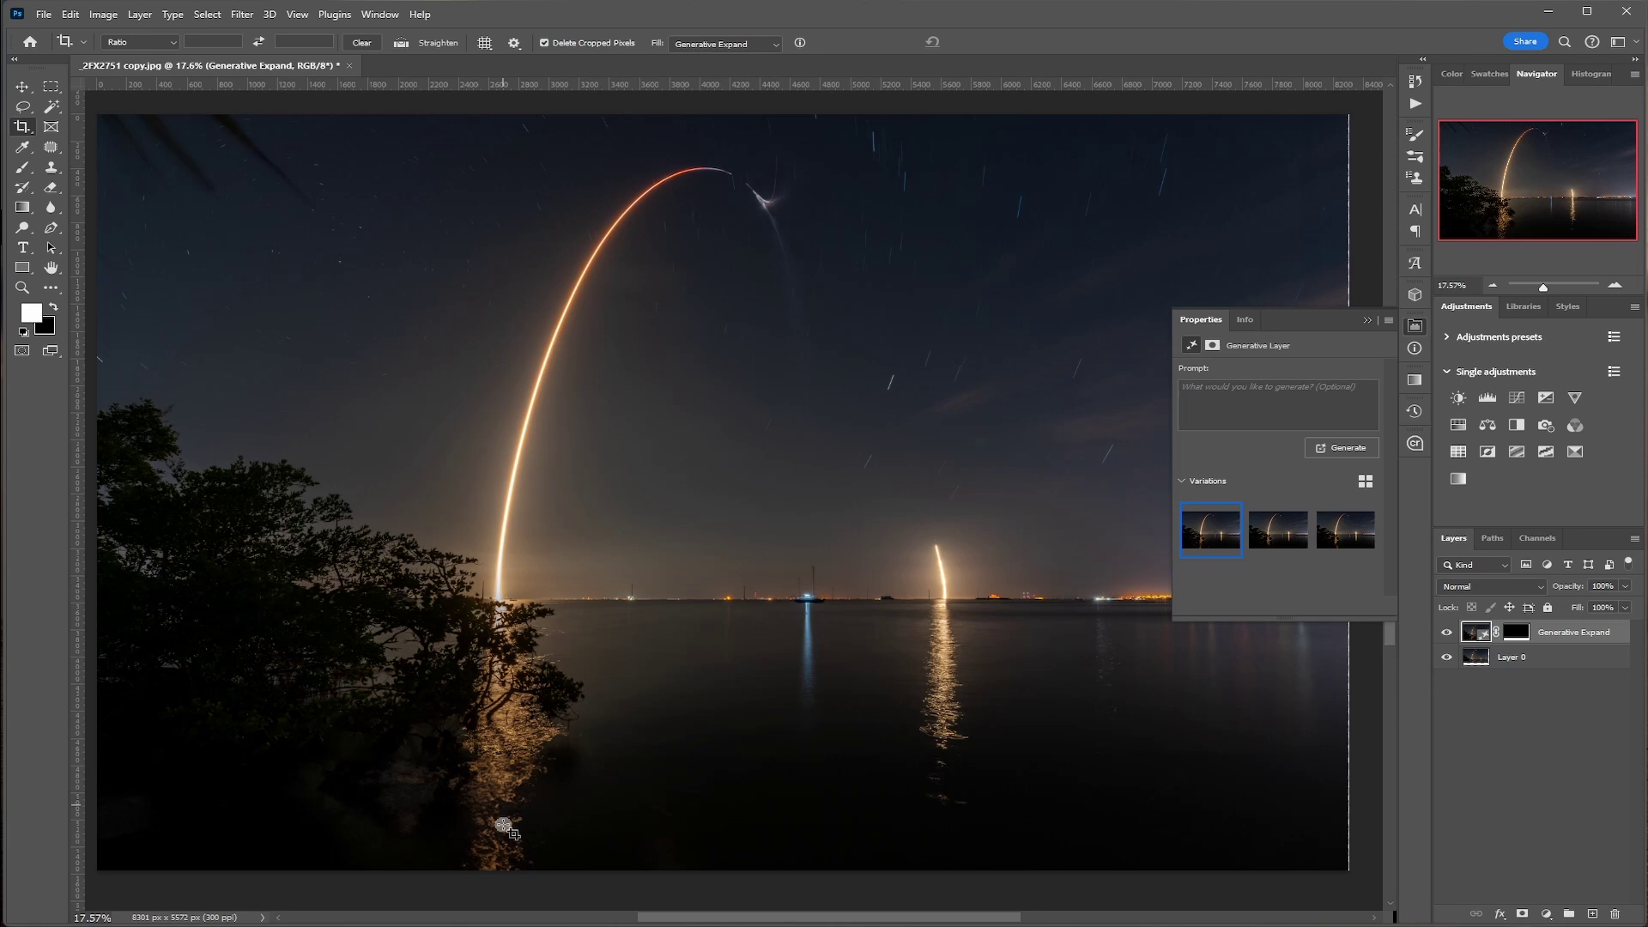
{"action": "left_click", "coordinate": [1281, 535]}
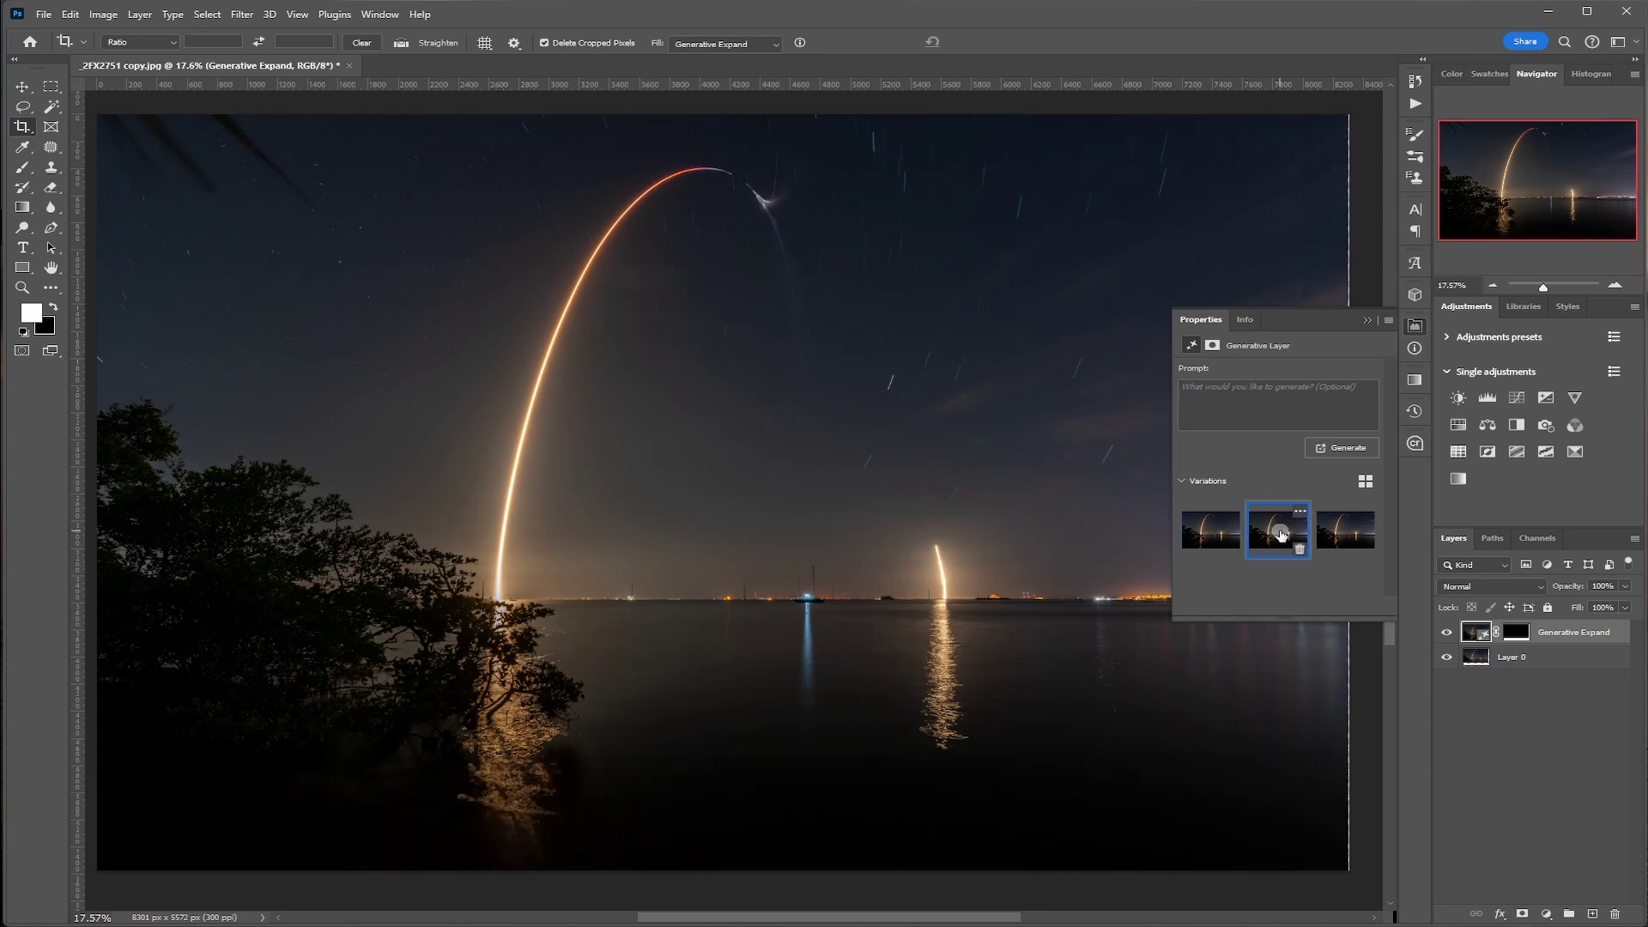
{"action": "left_click", "coordinate": [1210, 534]}
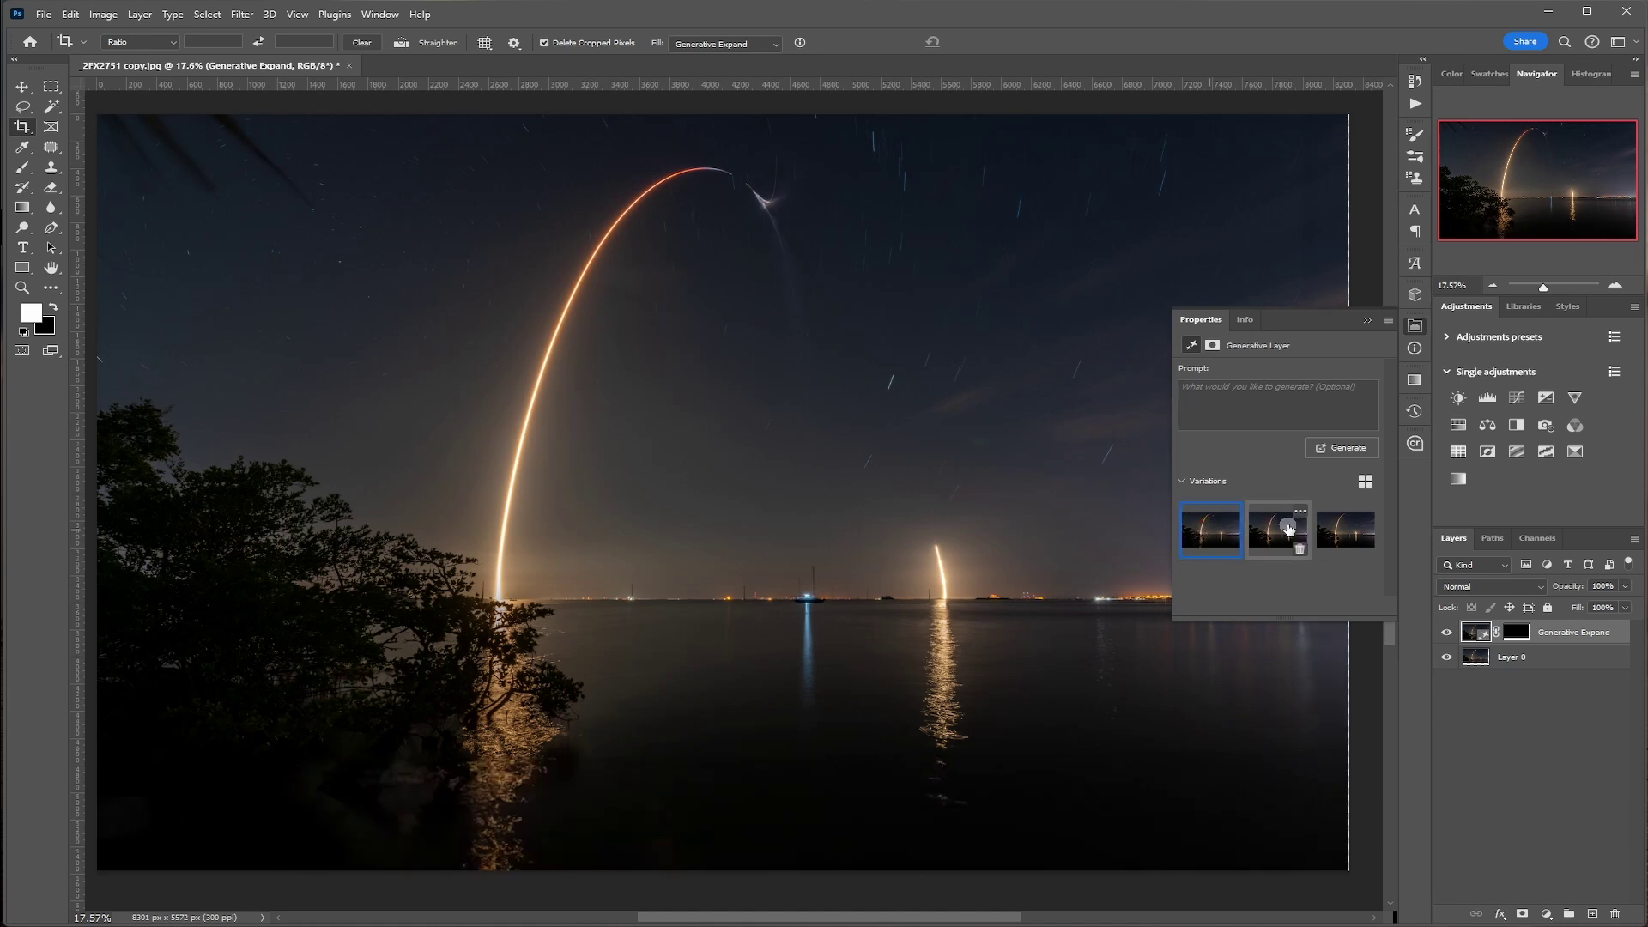
{"action": "left_click", "coordinate": [1351, 530]}
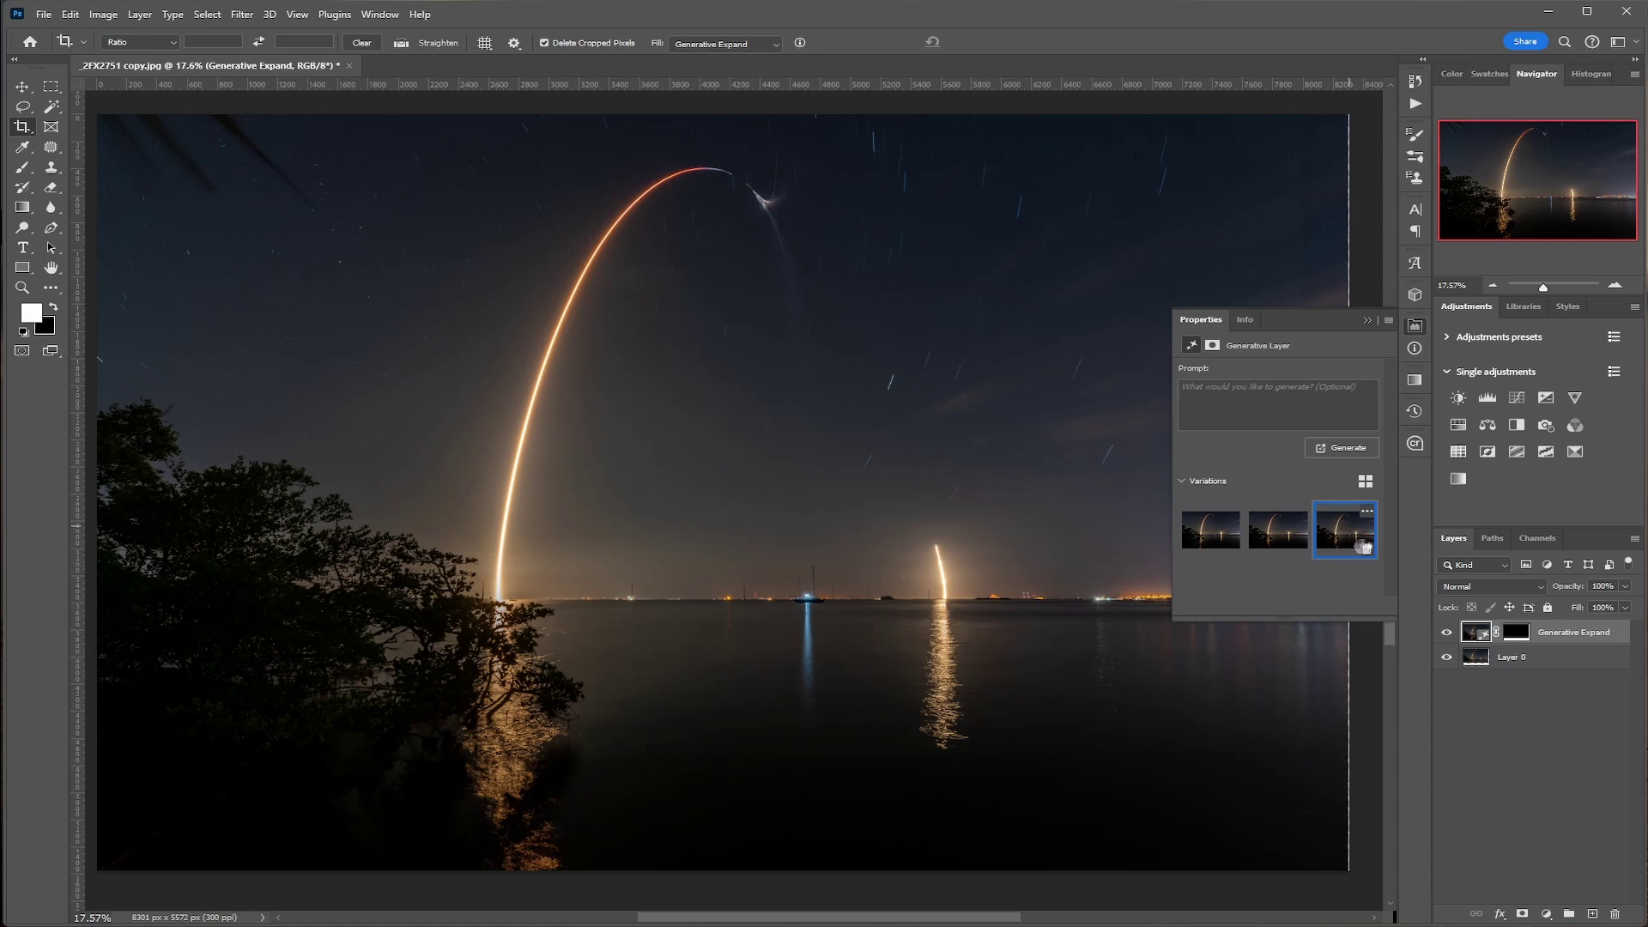
- Delete the third and second variations, keeping the first fill
{"action": "left_click", "coordinate": [1365, 548]}
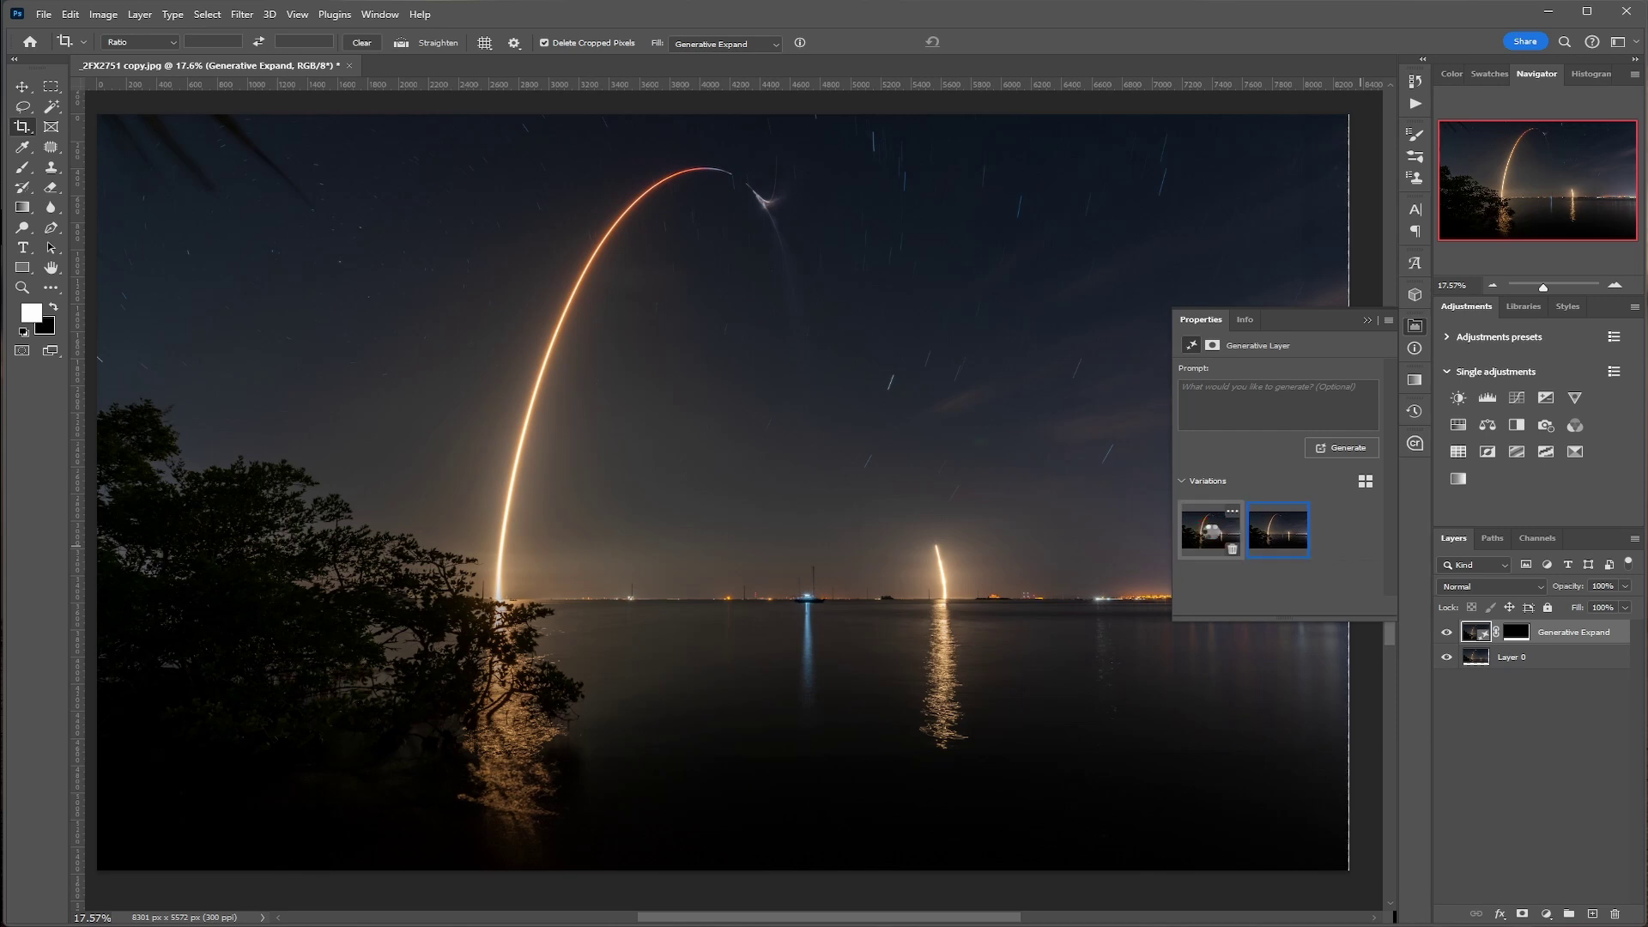
{"action": "left_click", "coordinate": [1212, 532]}
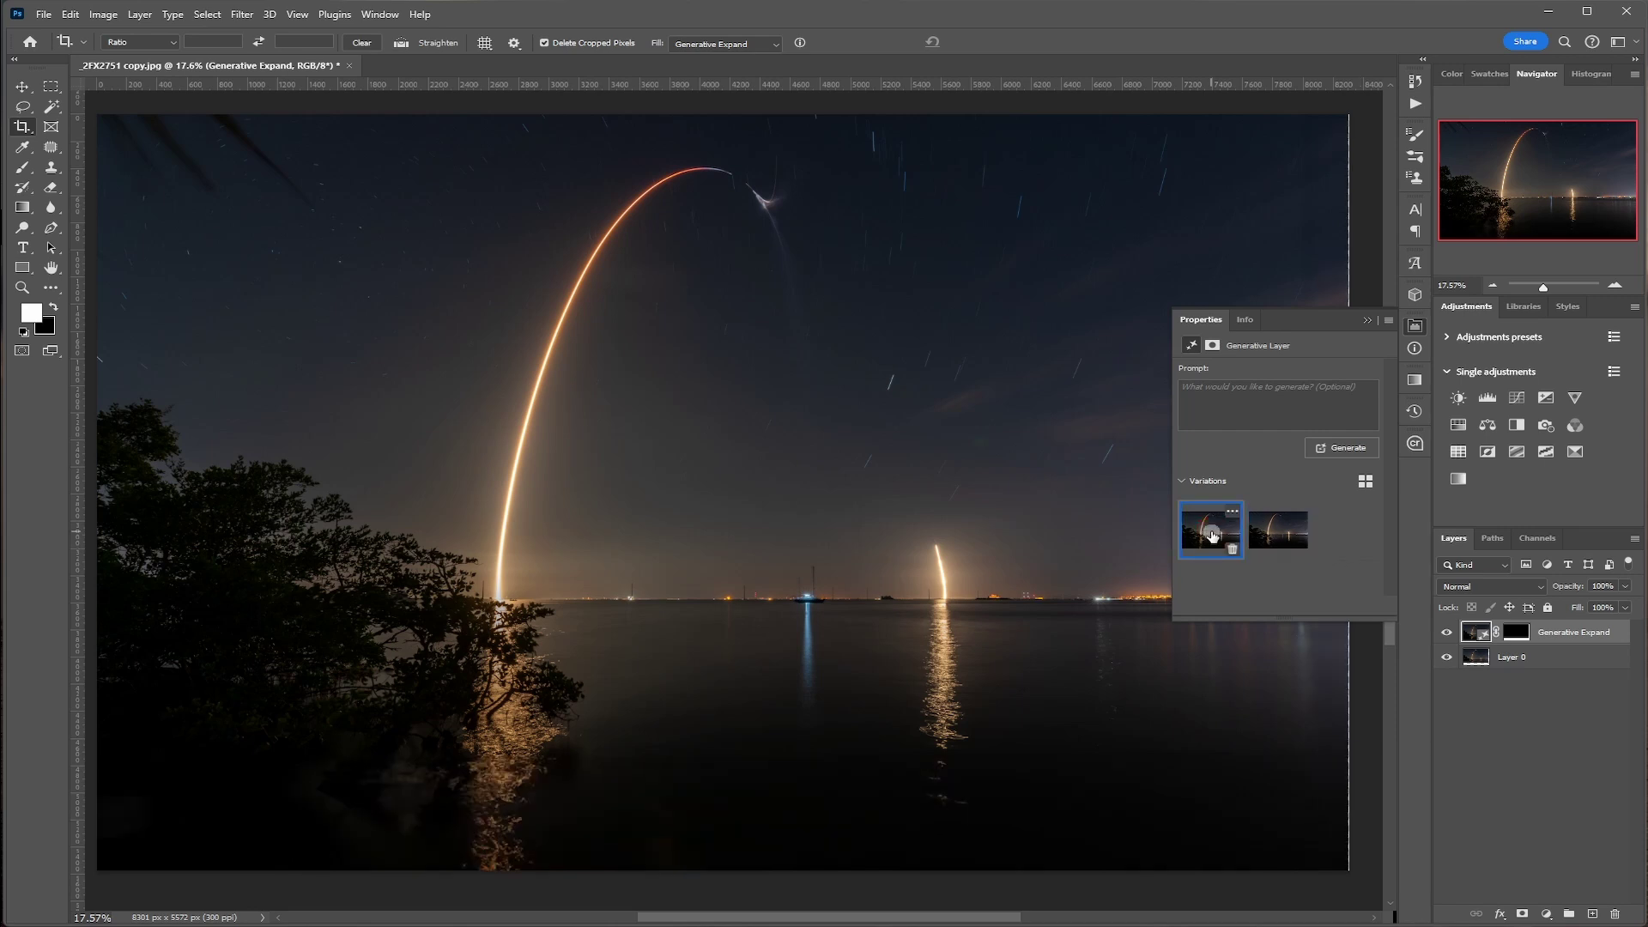
{"action": "mouse_move", "coordinate": [1272, 529]}
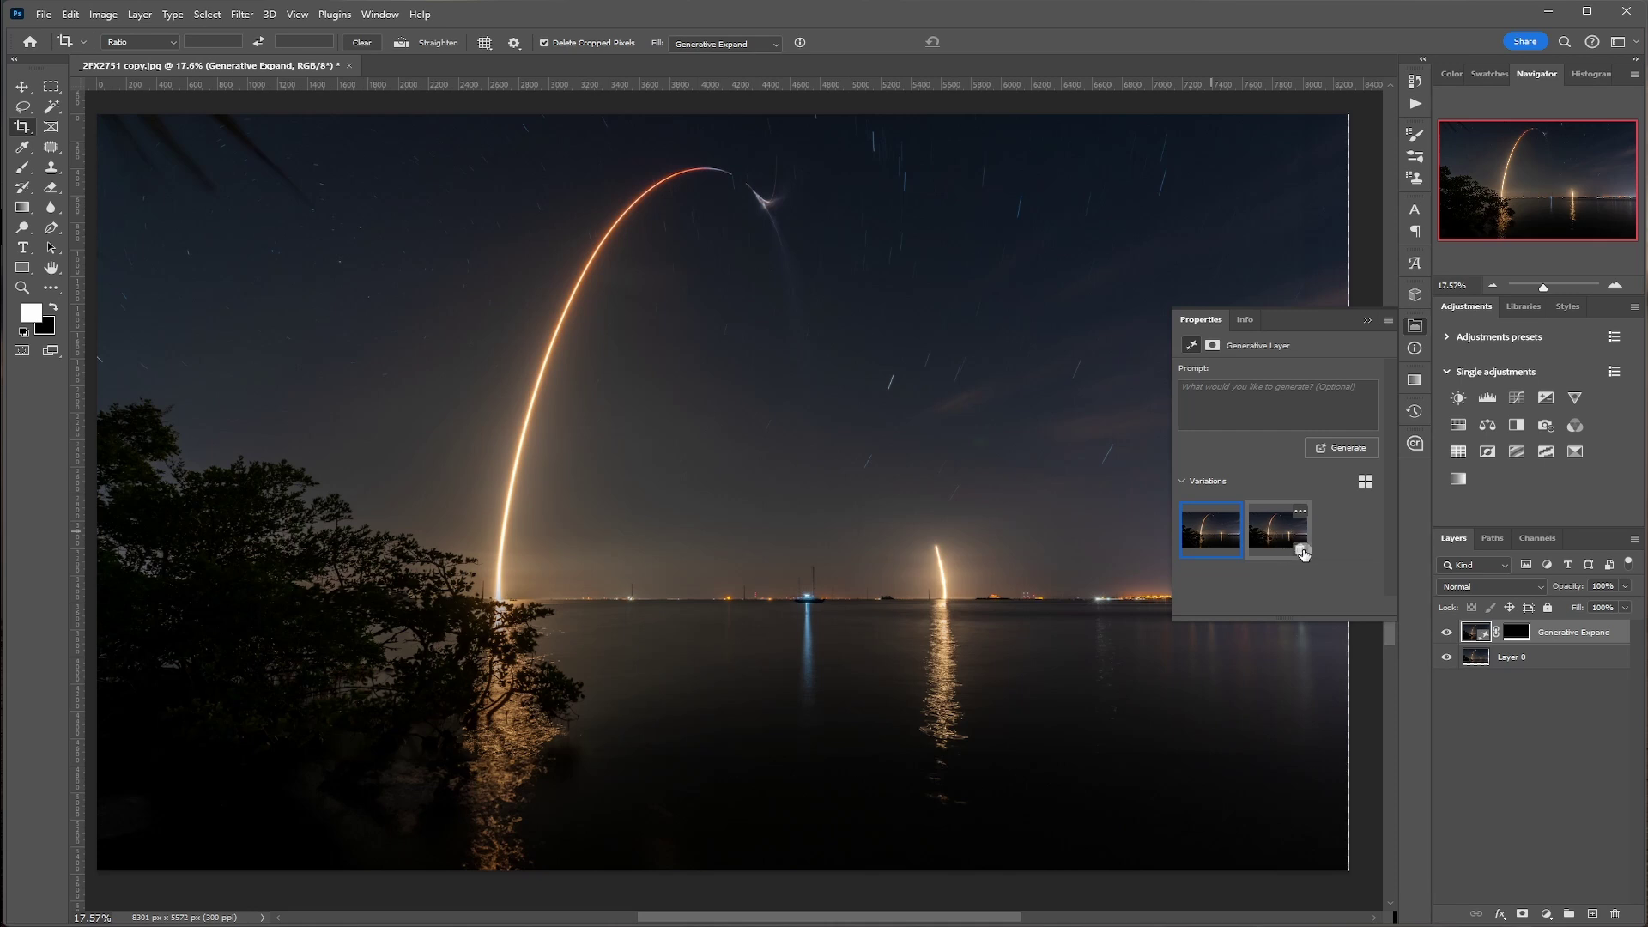
{"action": "left_click", "coordinate": [1298, 552]}
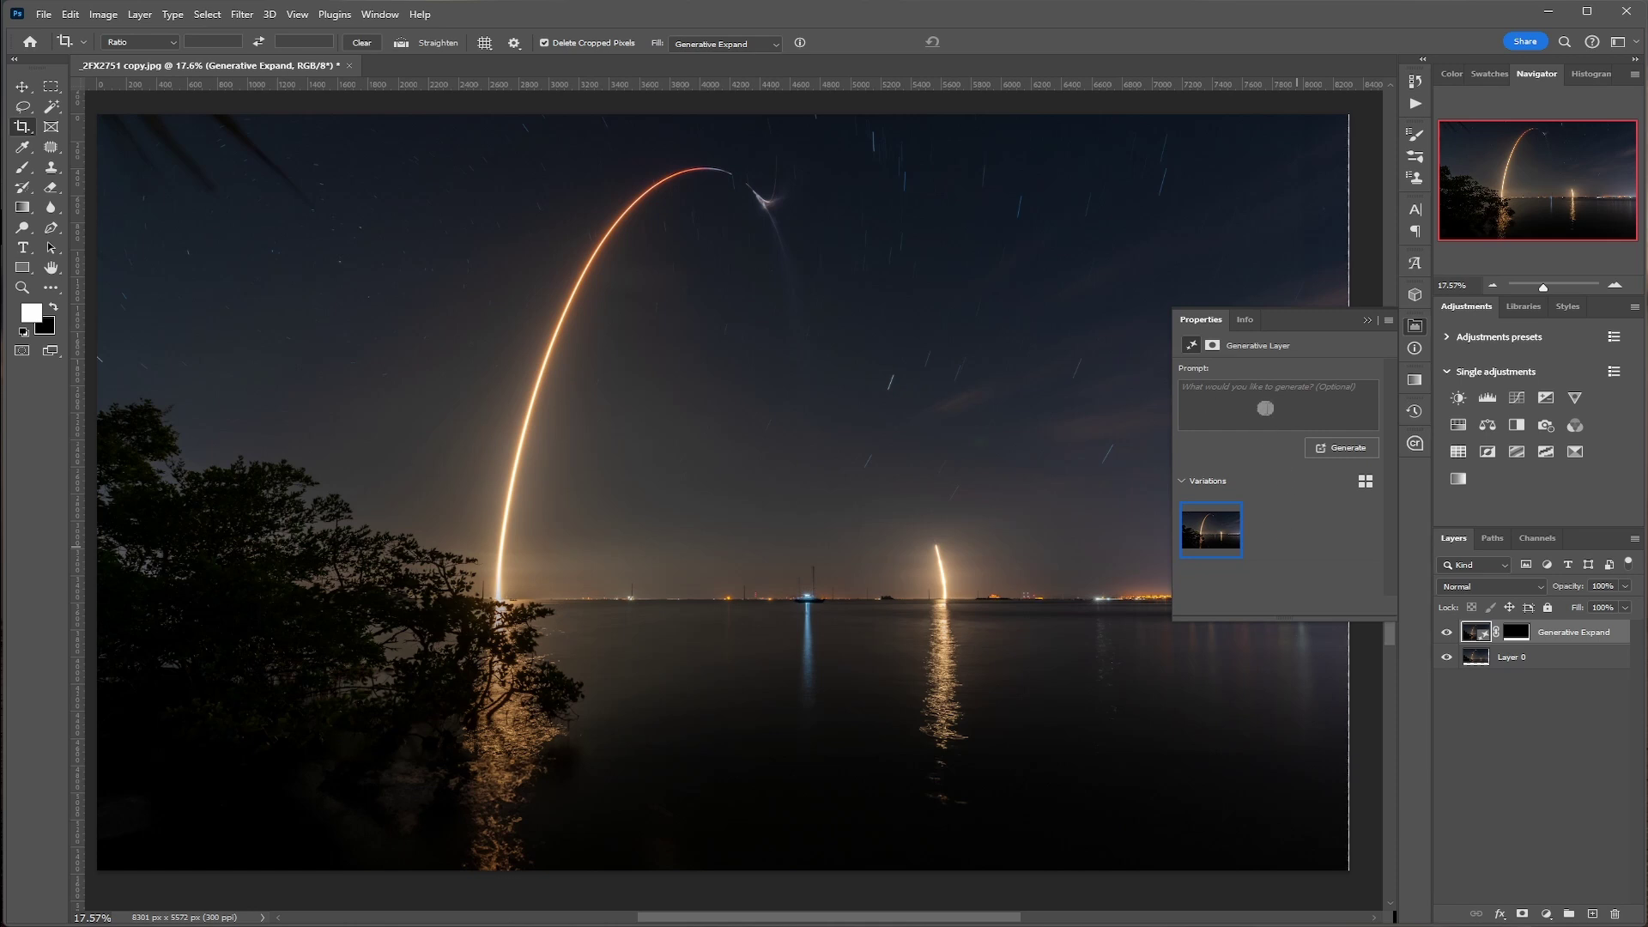
- Generate a fresh batch of fill variations and preview each on the photo
{"action": "left_click", "coordinate": [1350, 448]}
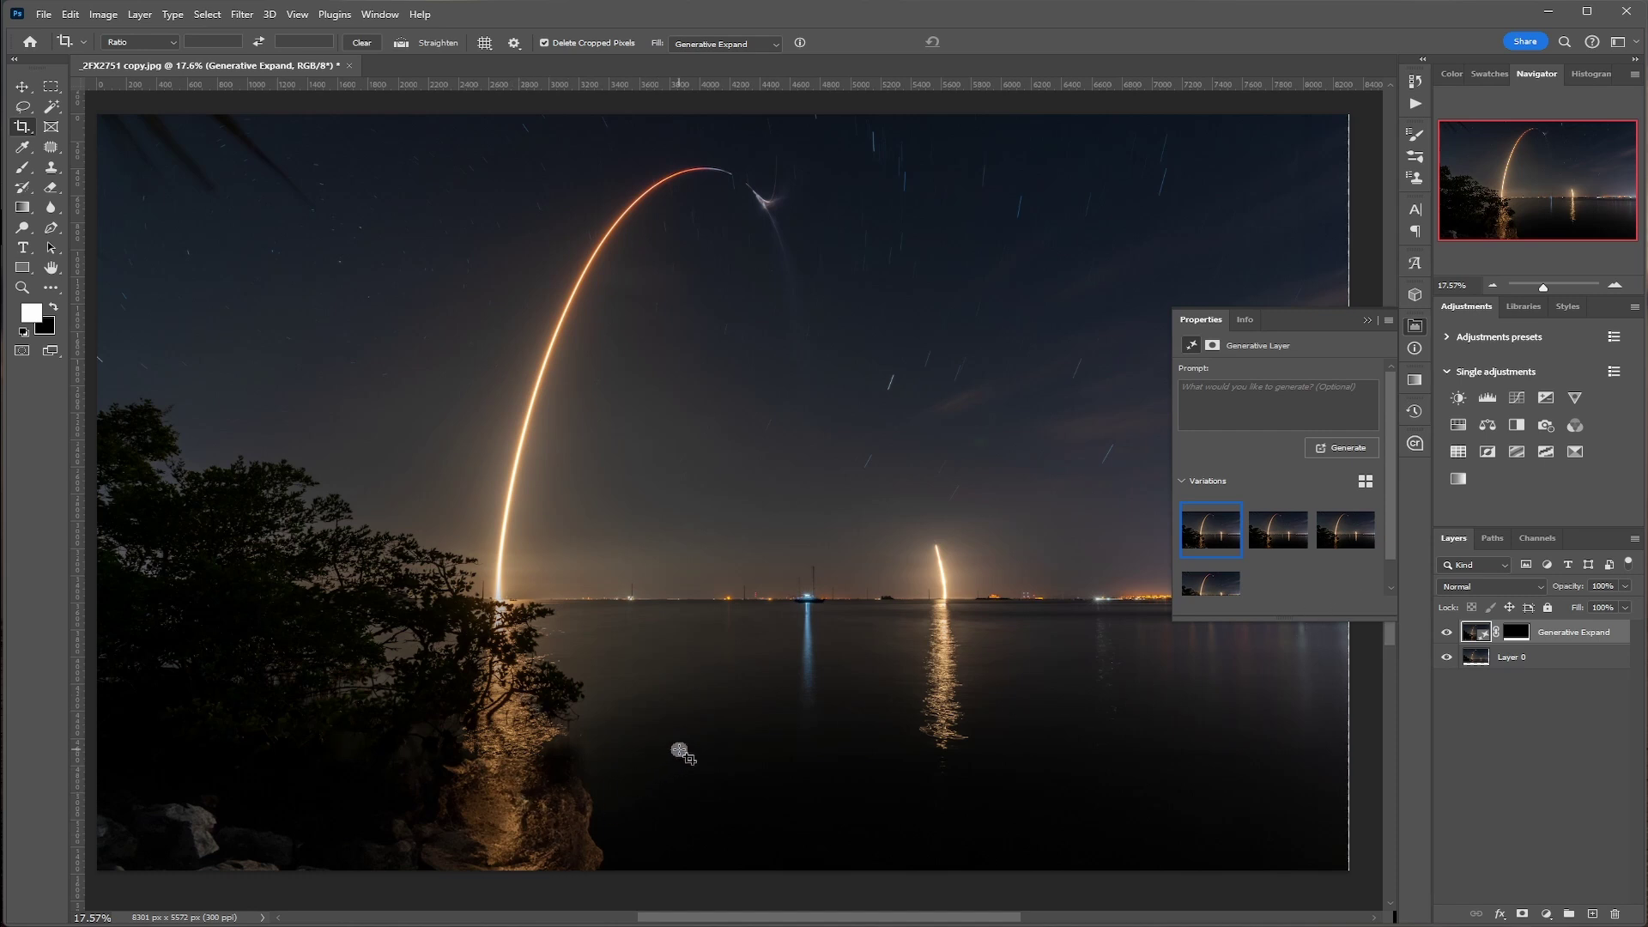
{"action": "left_click", "coordinate": [1233, 549]}
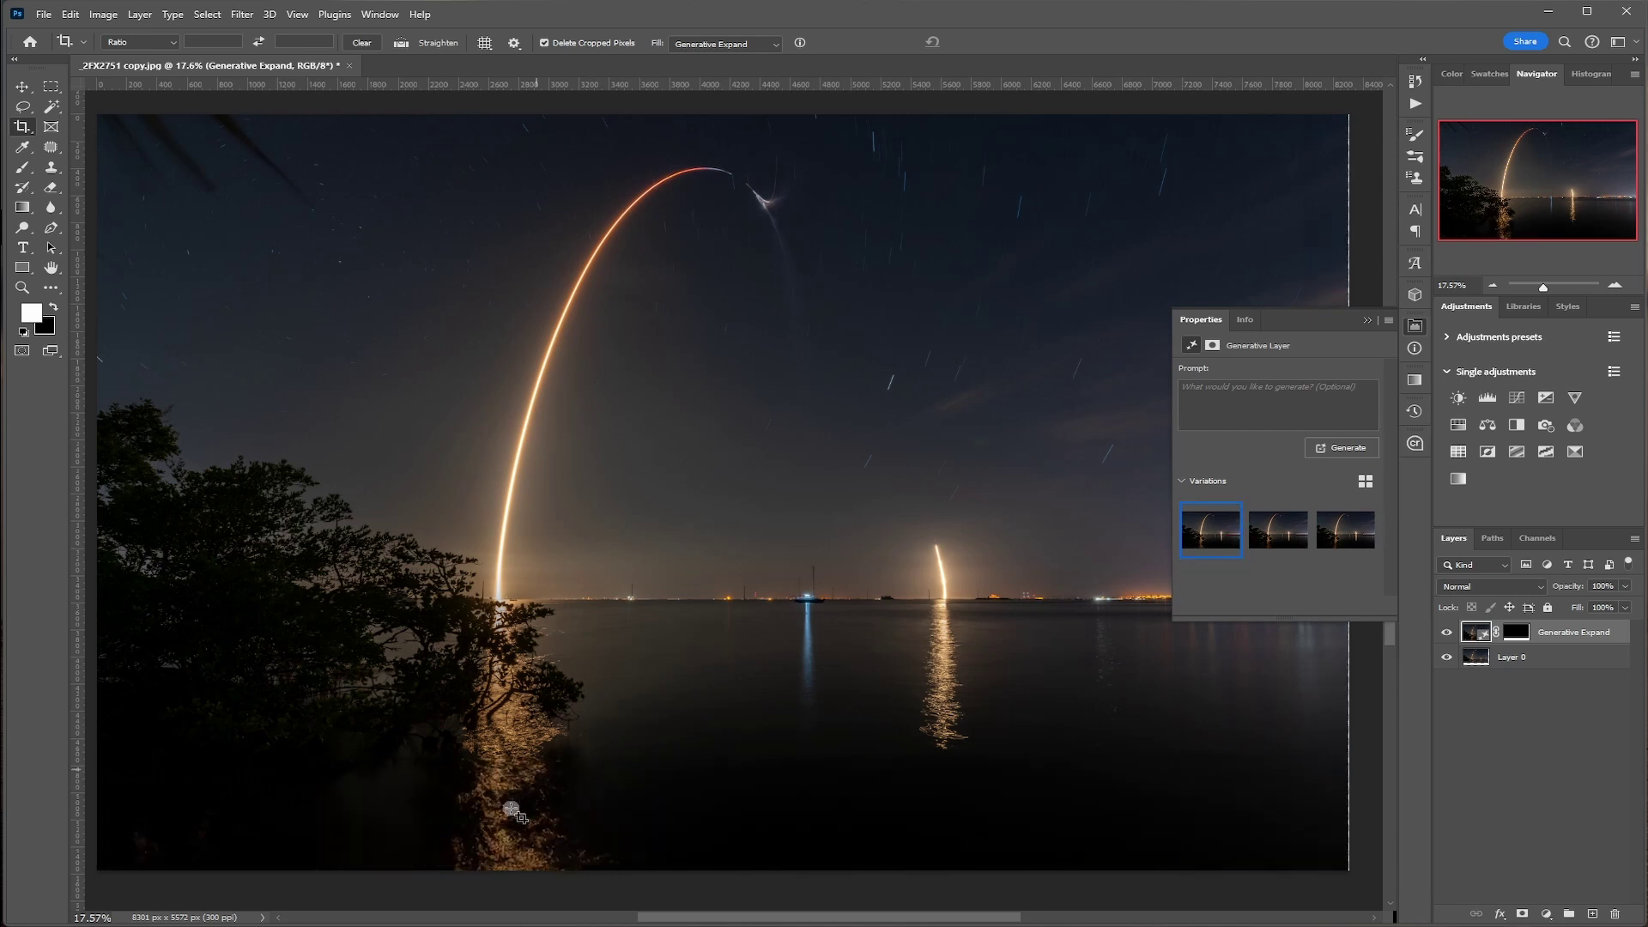
{"action": "left_click", "coordinate": [1350, 537]}
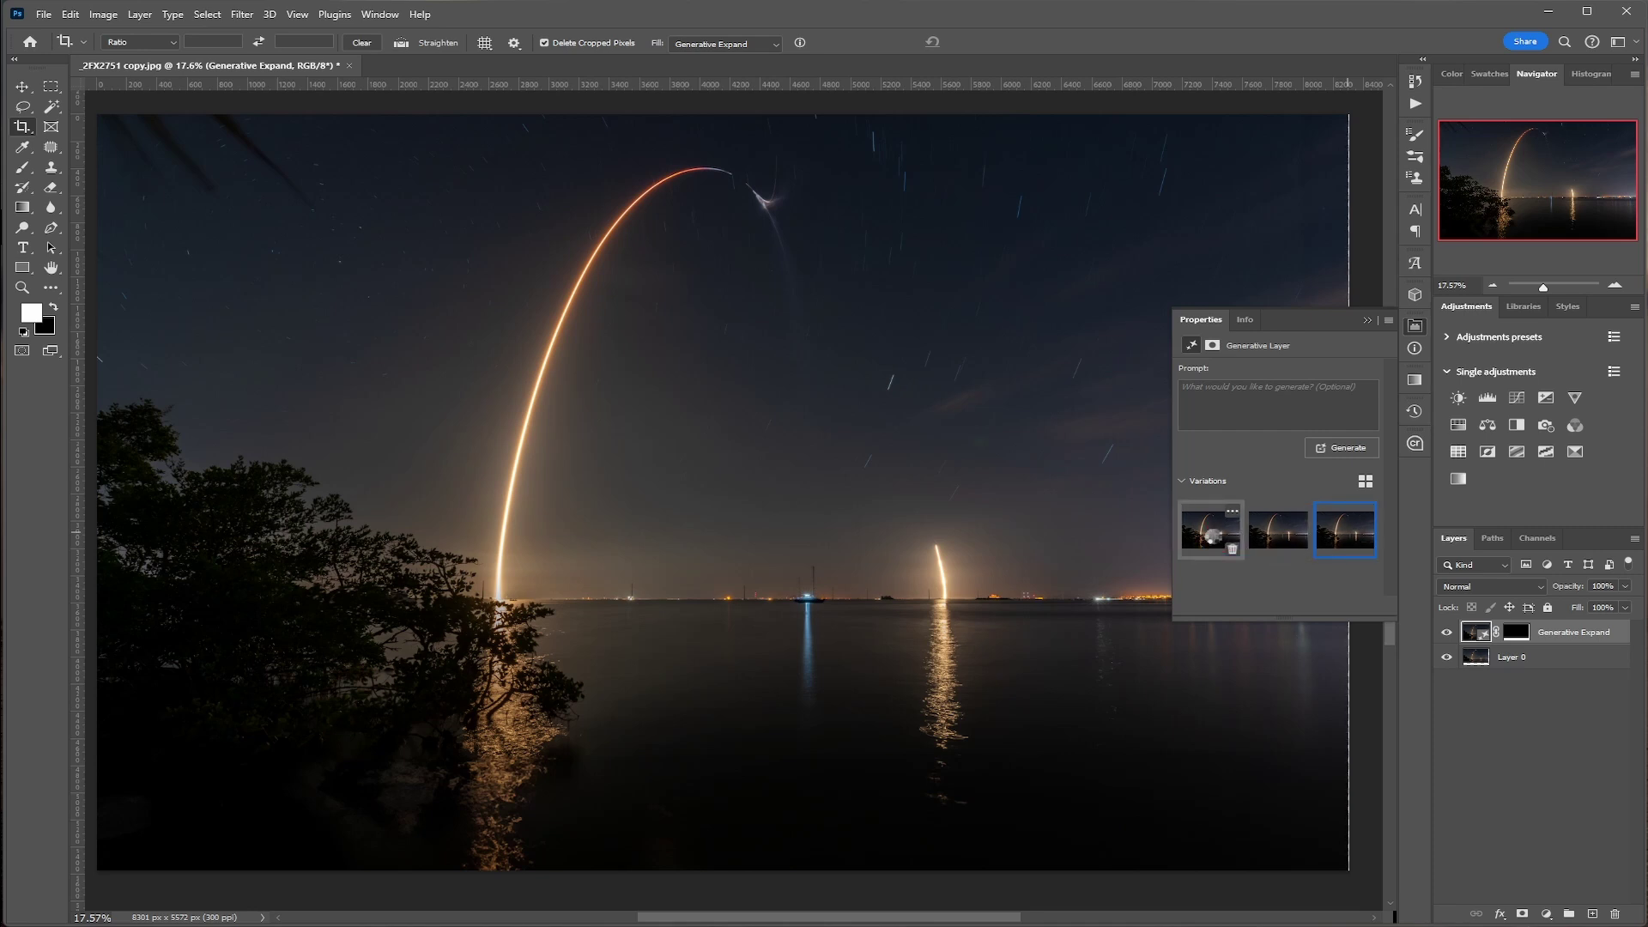
{"action": "left_click", "coordinate": [1212, 539]}
{"action": "left_click", "coordinate": [1279, 533]}
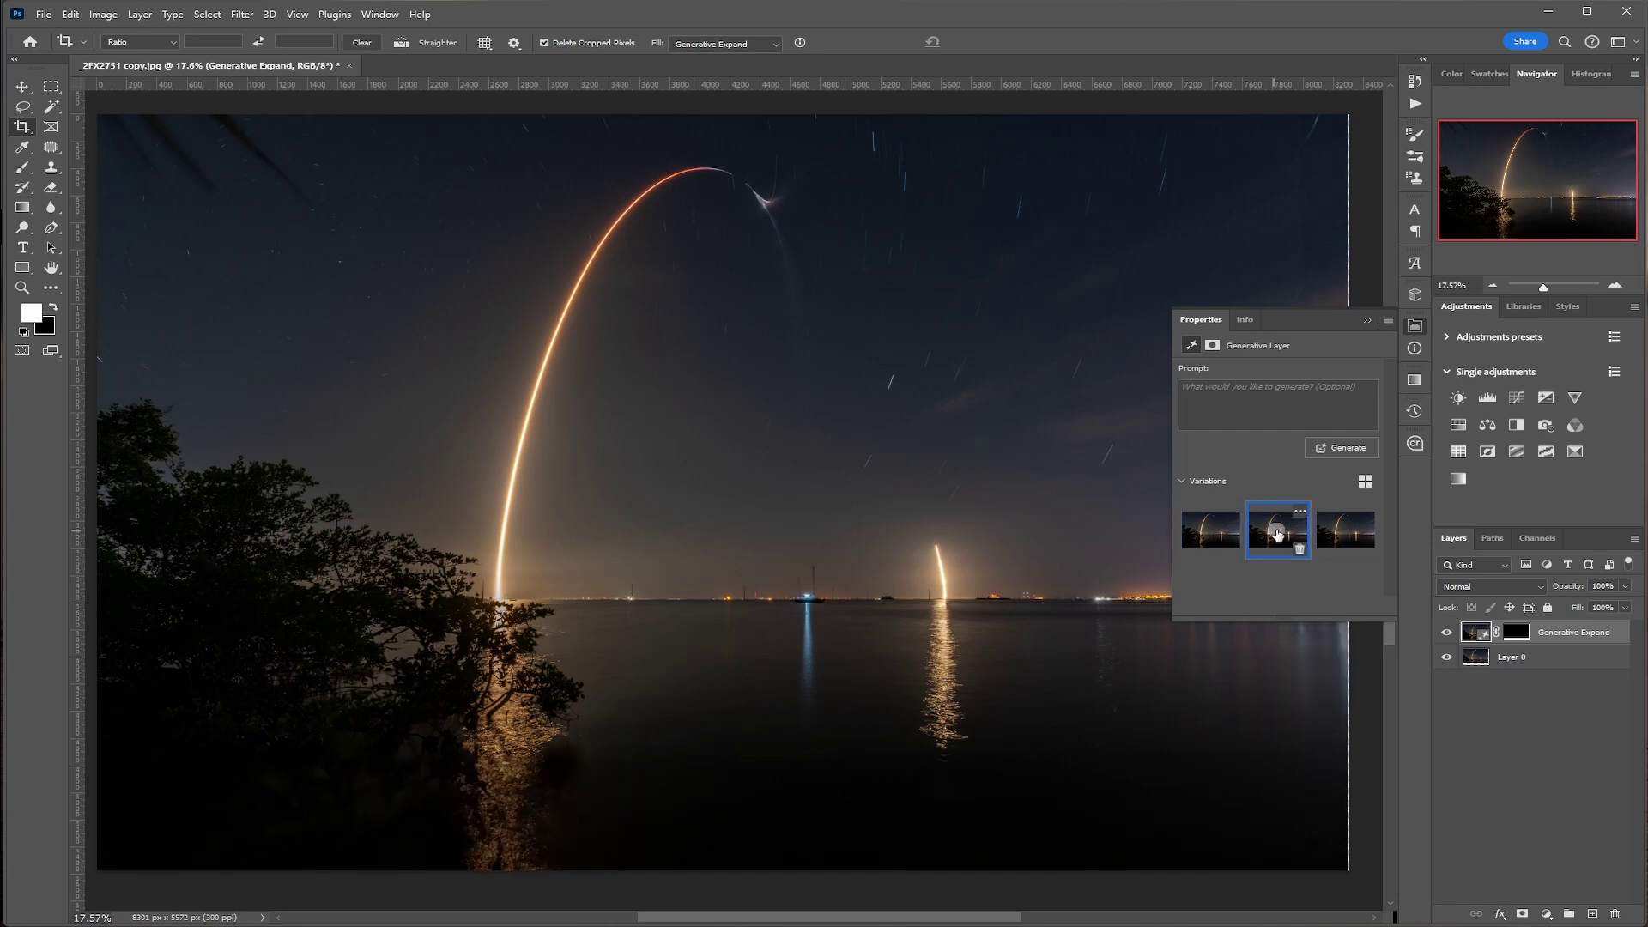
- Delete the unwanted variations, leaving a single kept fill
{"action": "mouse_move", "coordinate": [1212, 537]}
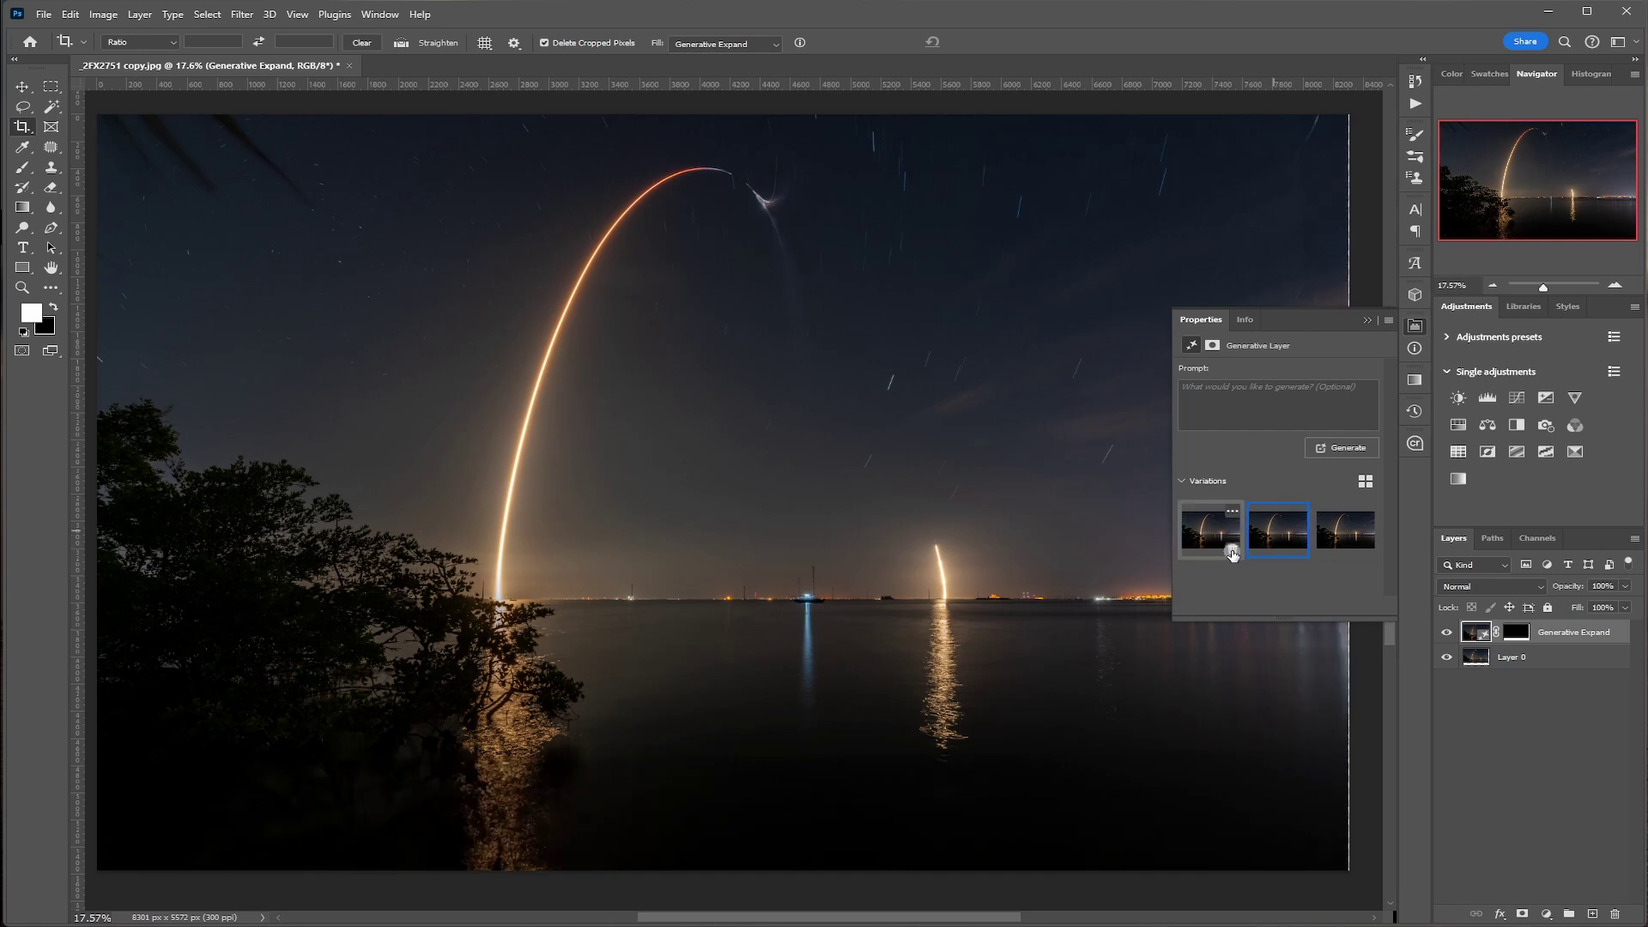
{"action": "left_click", "coordinate": [1232, 552]}
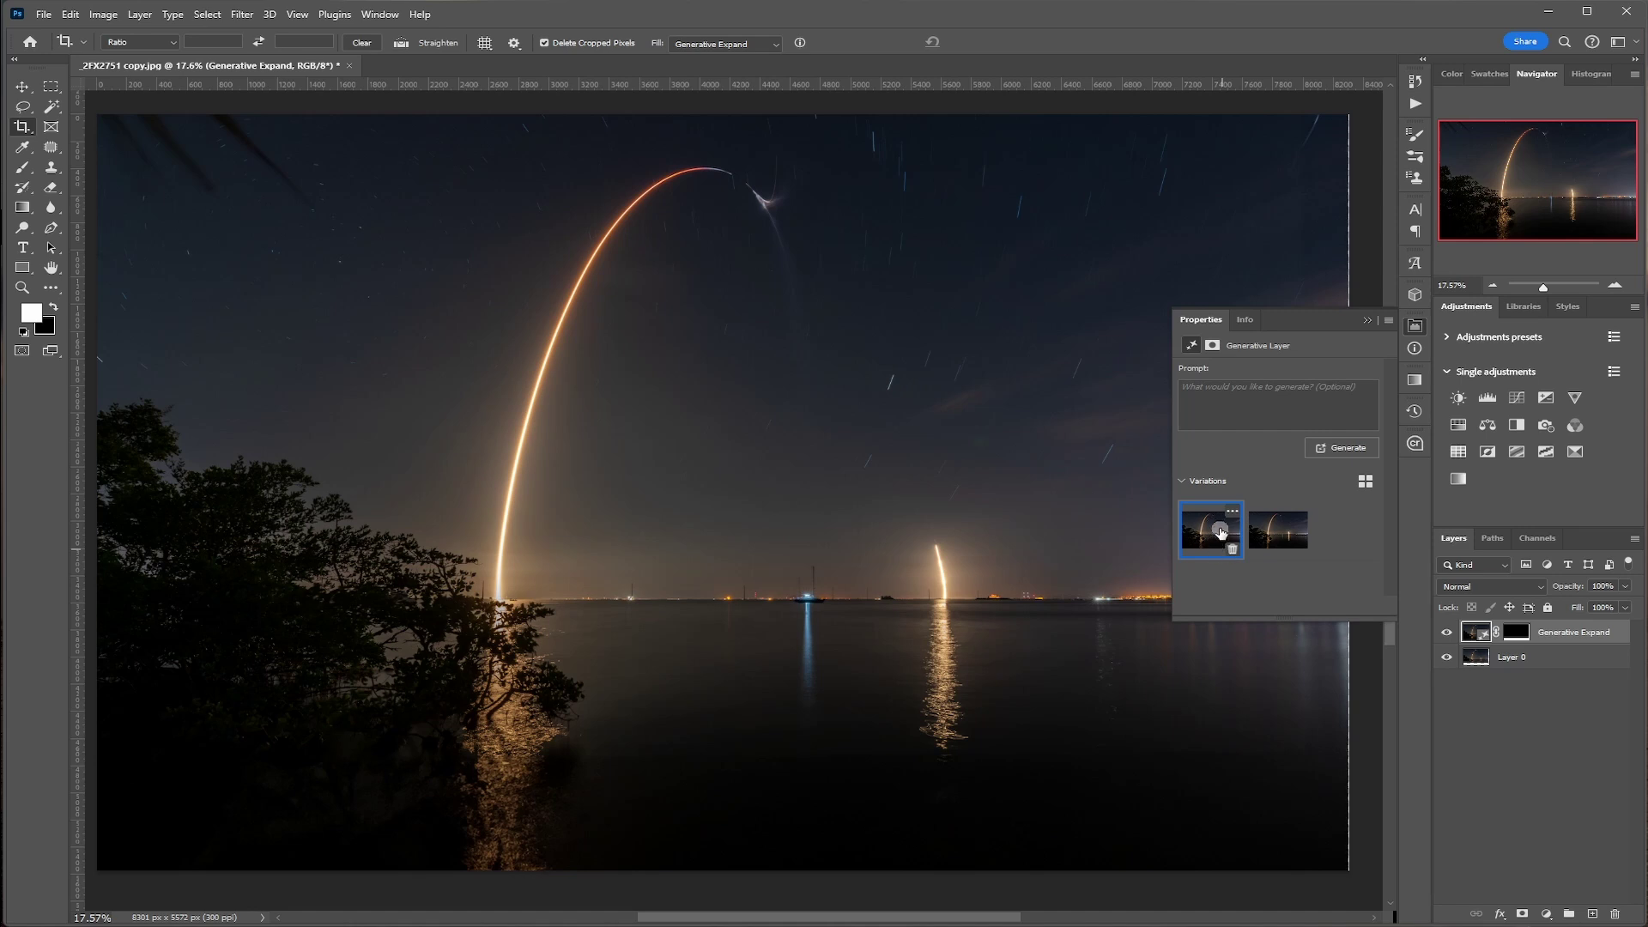
{"action": "left_click", "coordinate": [1282, 532]}
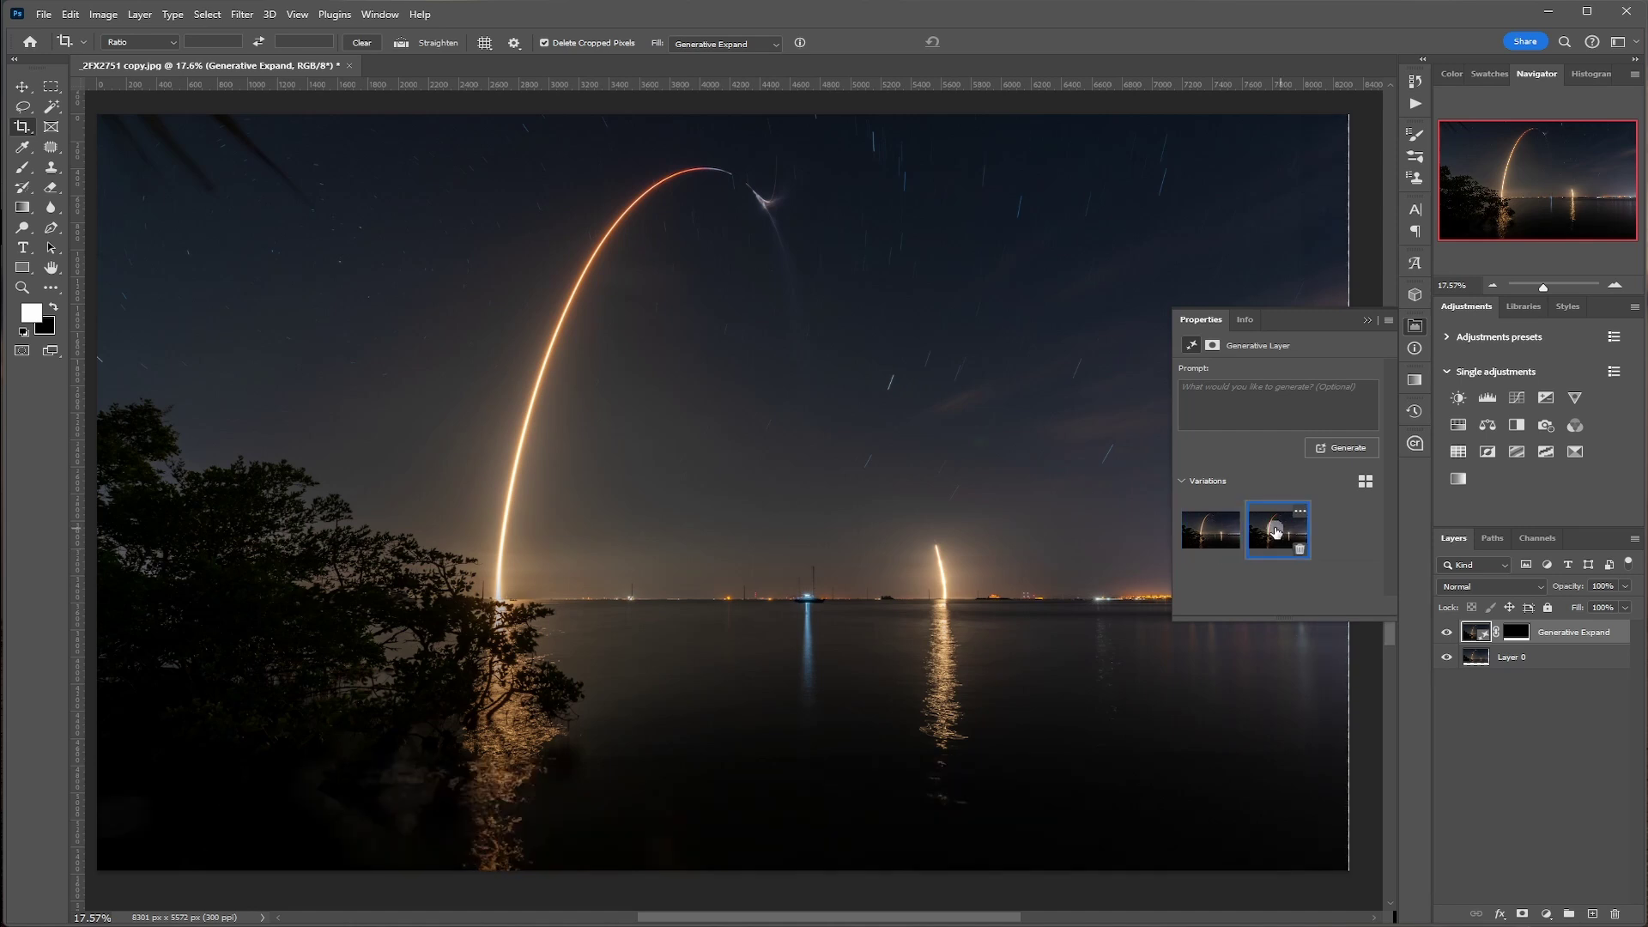
{"action": "left_click", "coordinate": [1200, 532]}
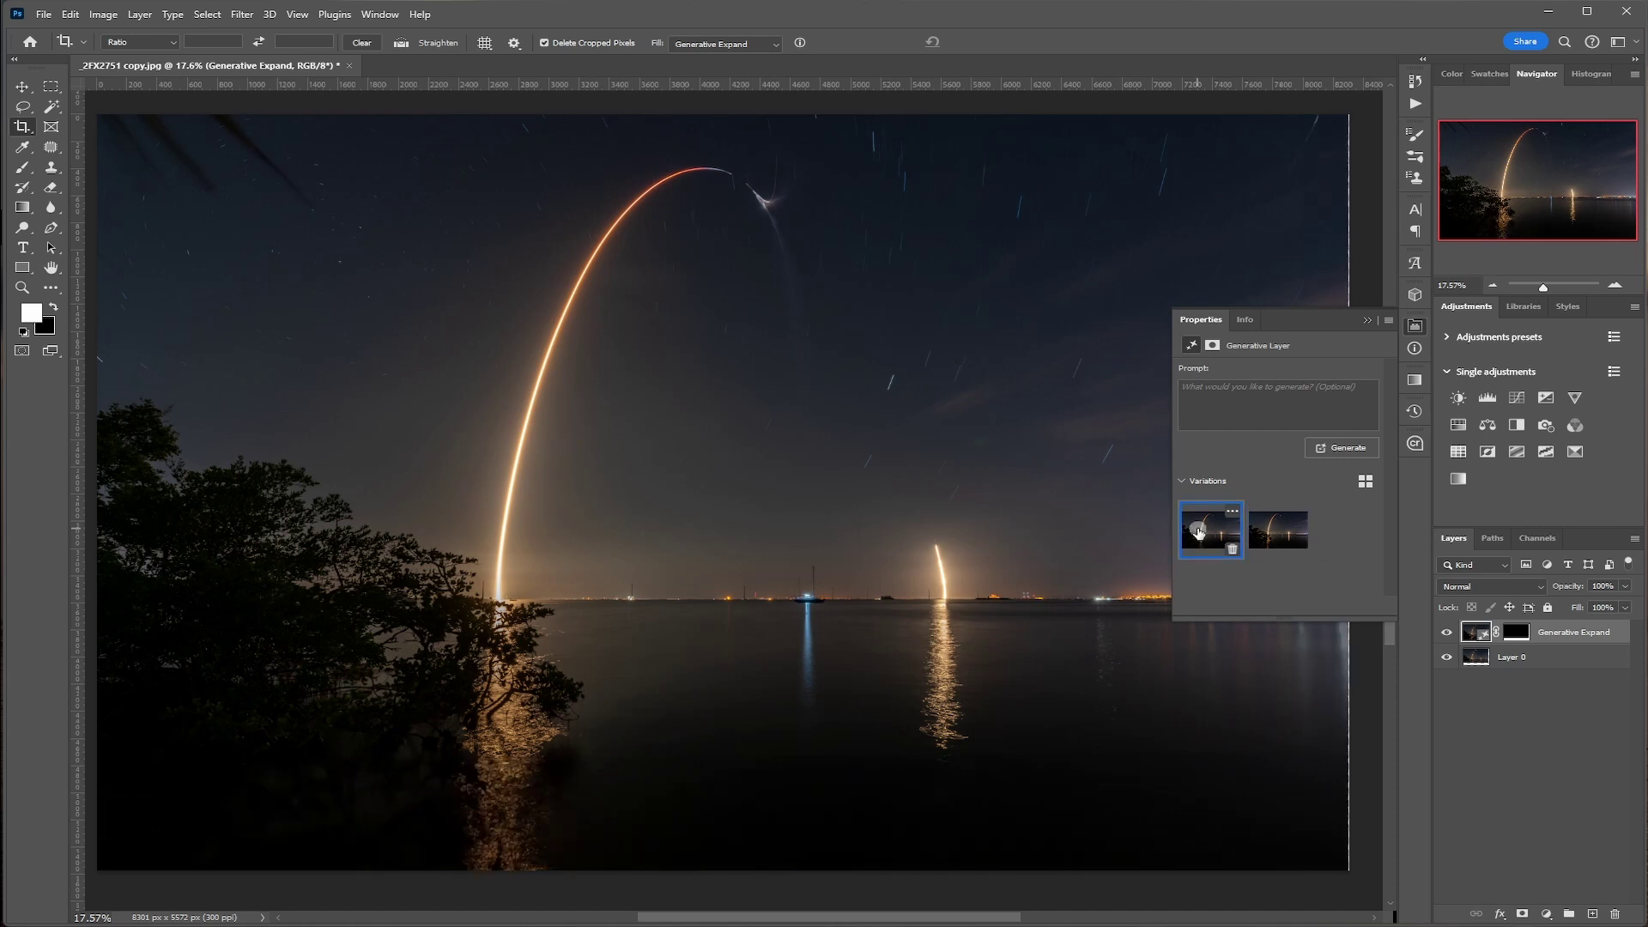
{"action": "mouse_move", "coordinate": [1279, 541]}
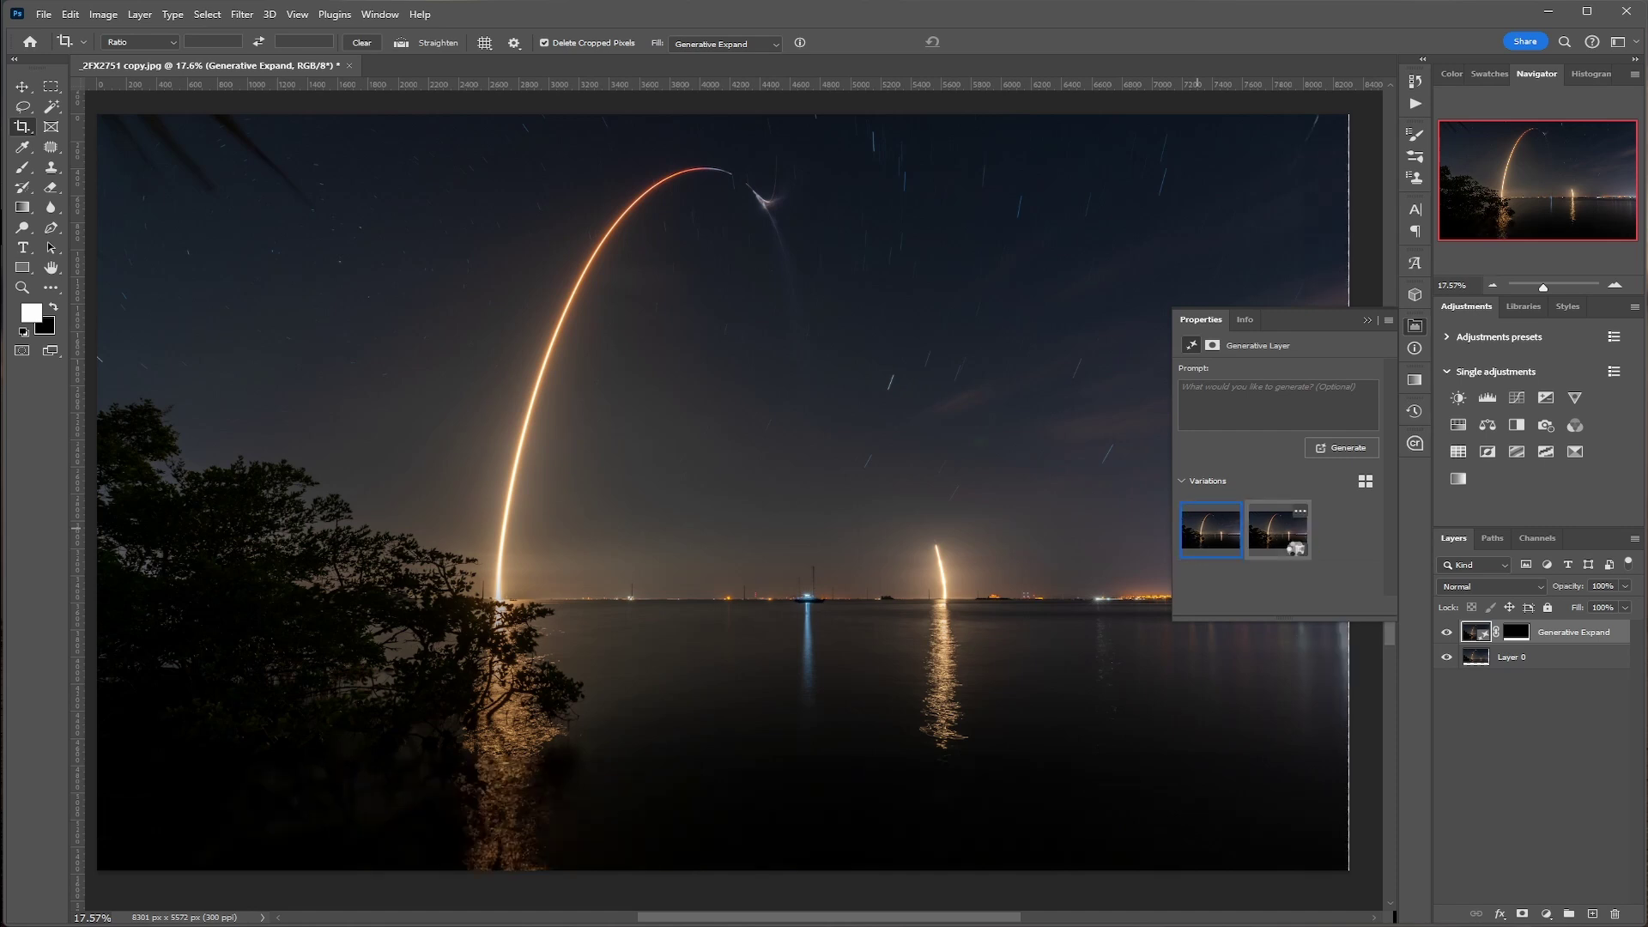
{"action": "left_click", "coordinate": [1300, 550]}
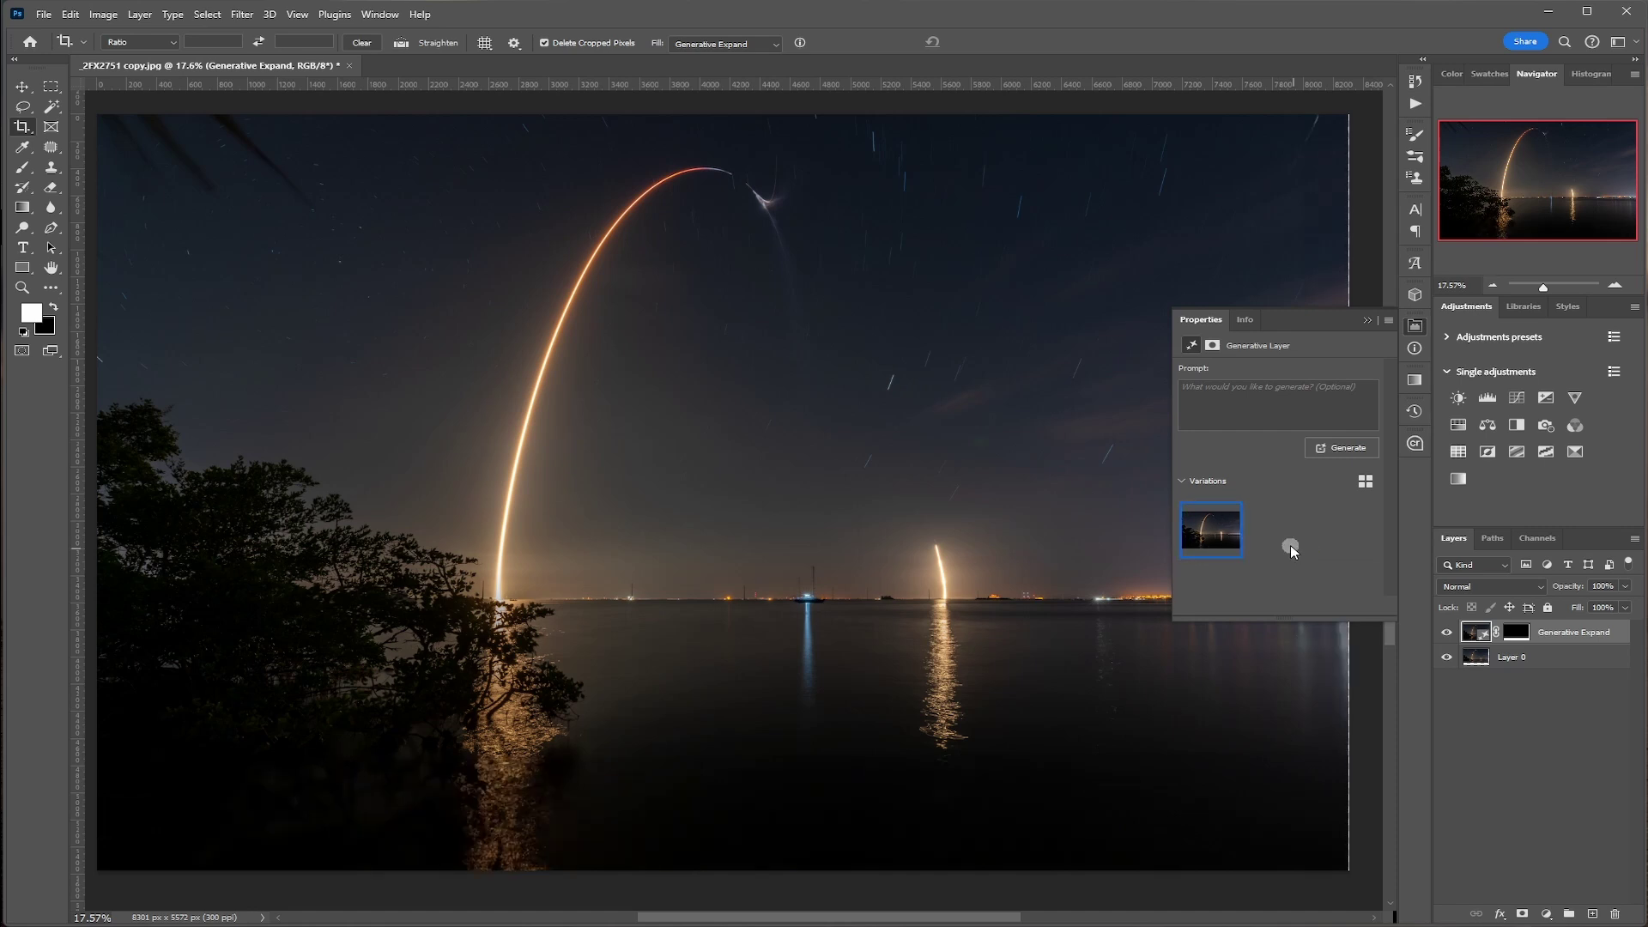
- Resize the image to 28 inches wide at 300 ppi using Preserve Details 2.0 resampling
{"action": "left_click", "coordinate": [1416, 328]}
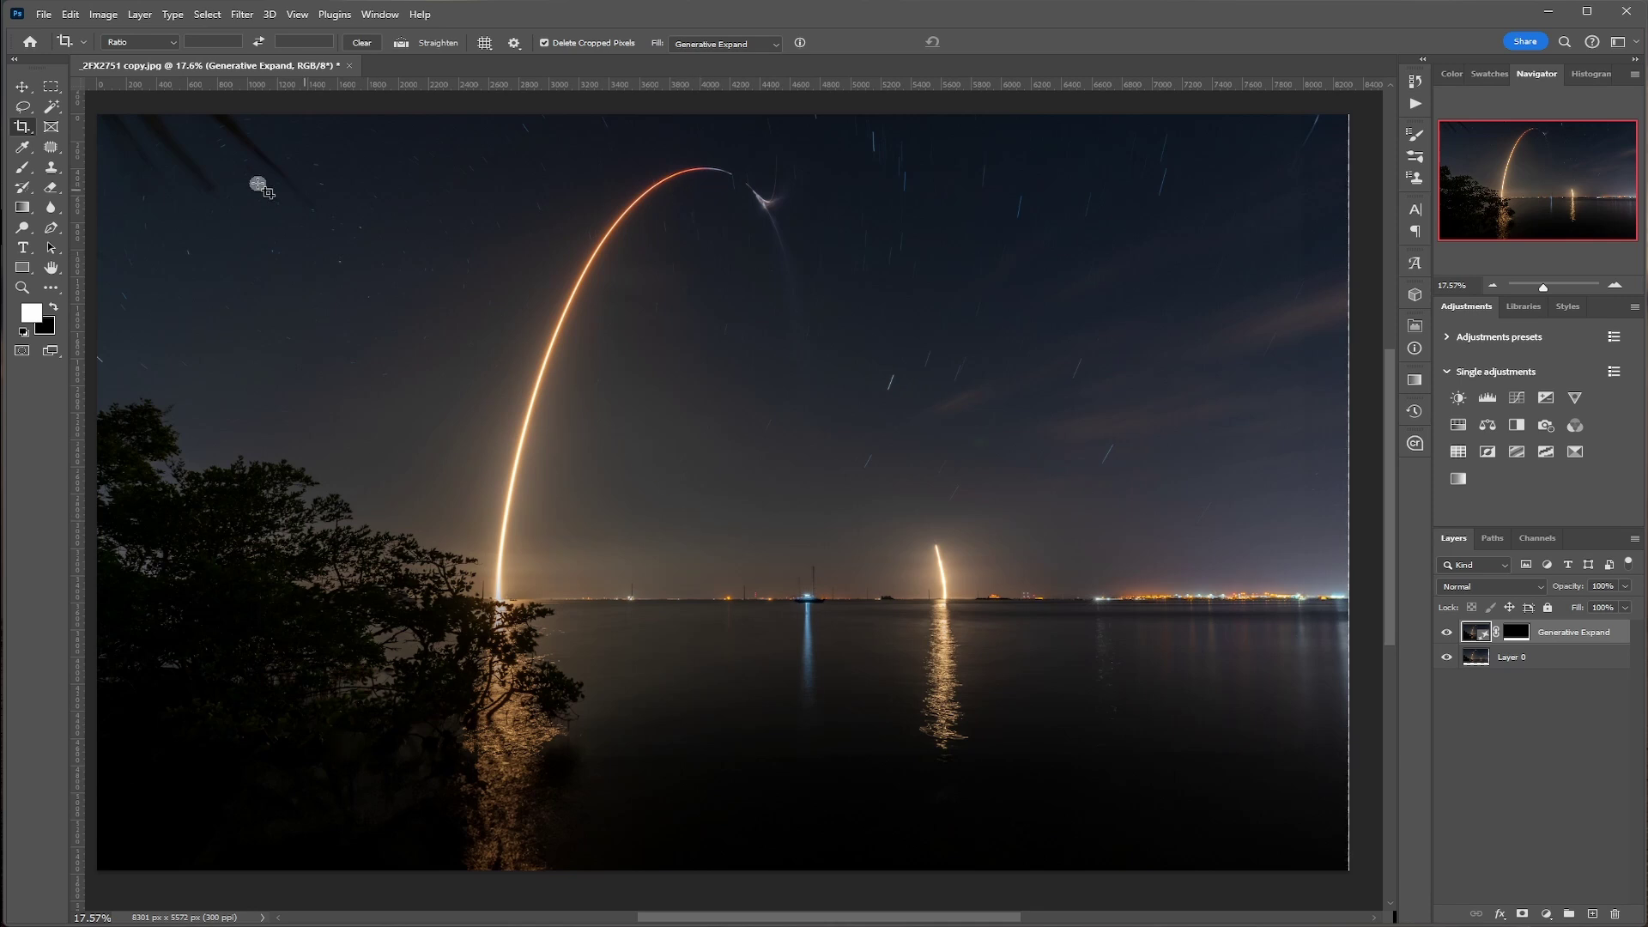
{"action": "left_click", "coordinate": [107, 15]}
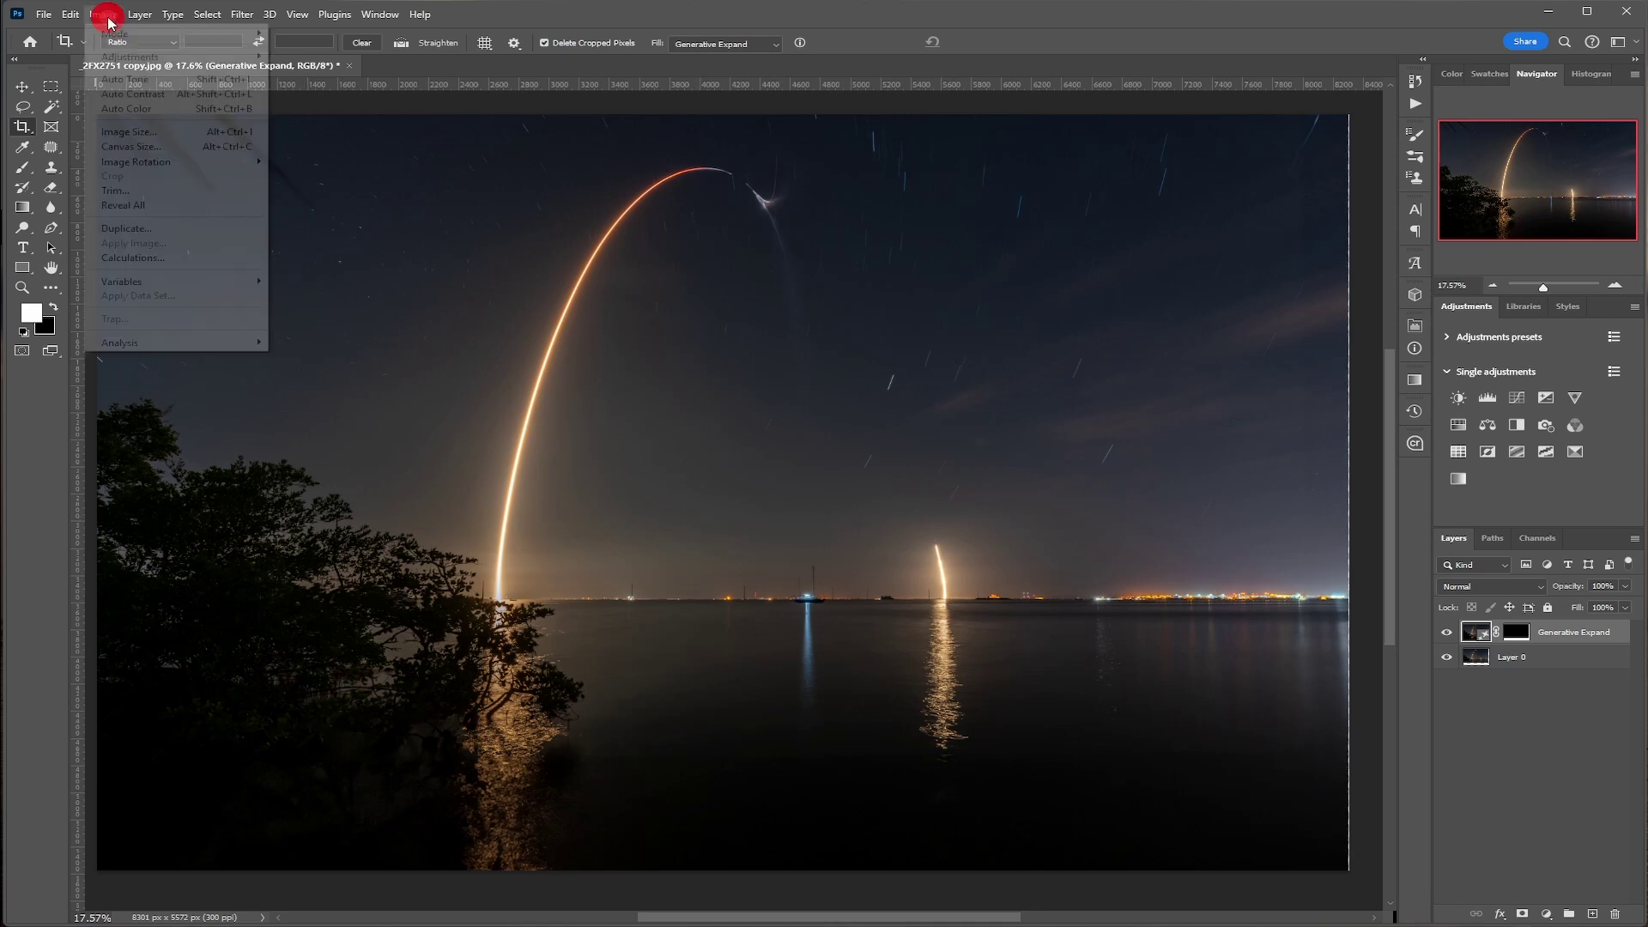
{"action": "left_click", "coordinate": [124, 131]}
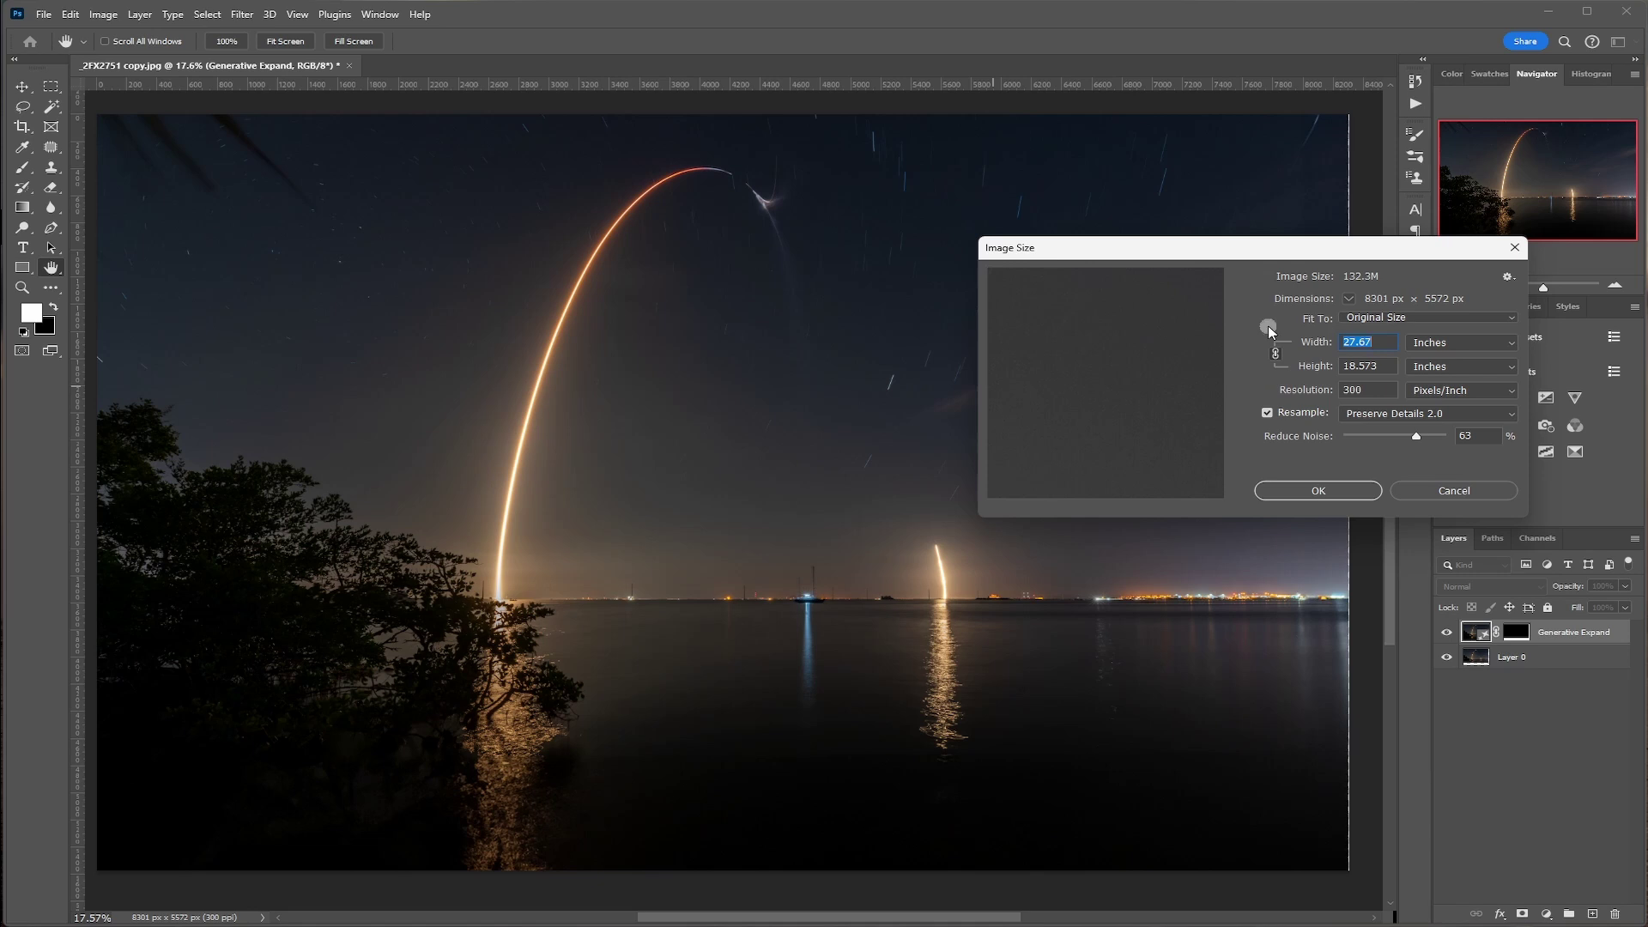
{"action": "type", "text": "28"}
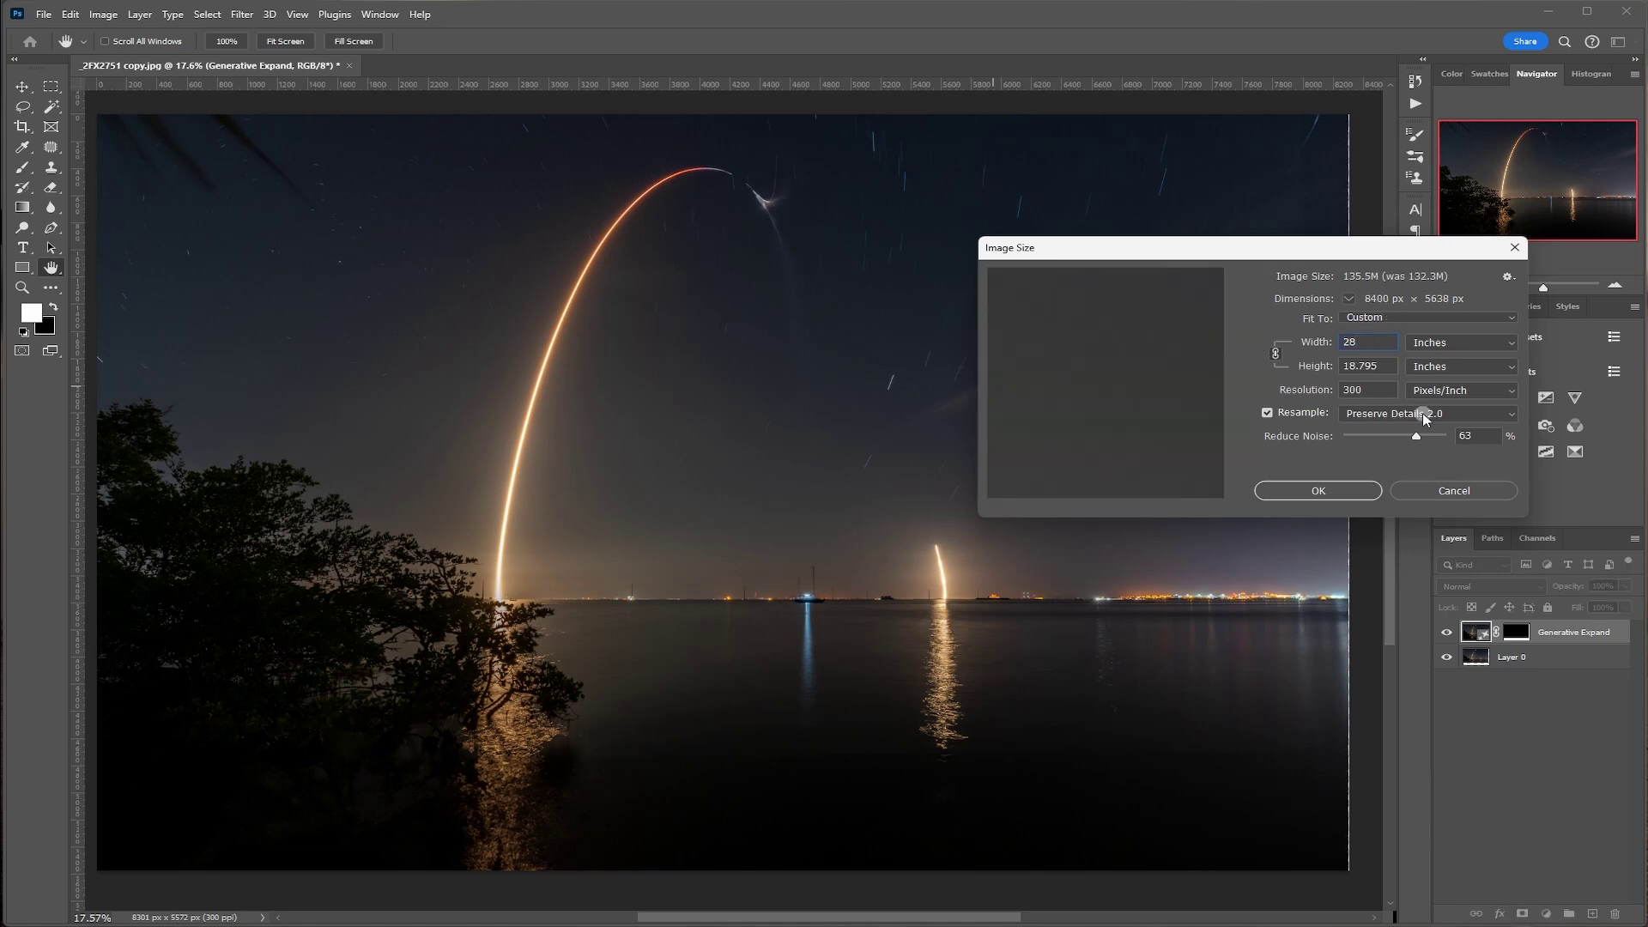
{"action": "left_click", "coordinate": [1393, 412]}
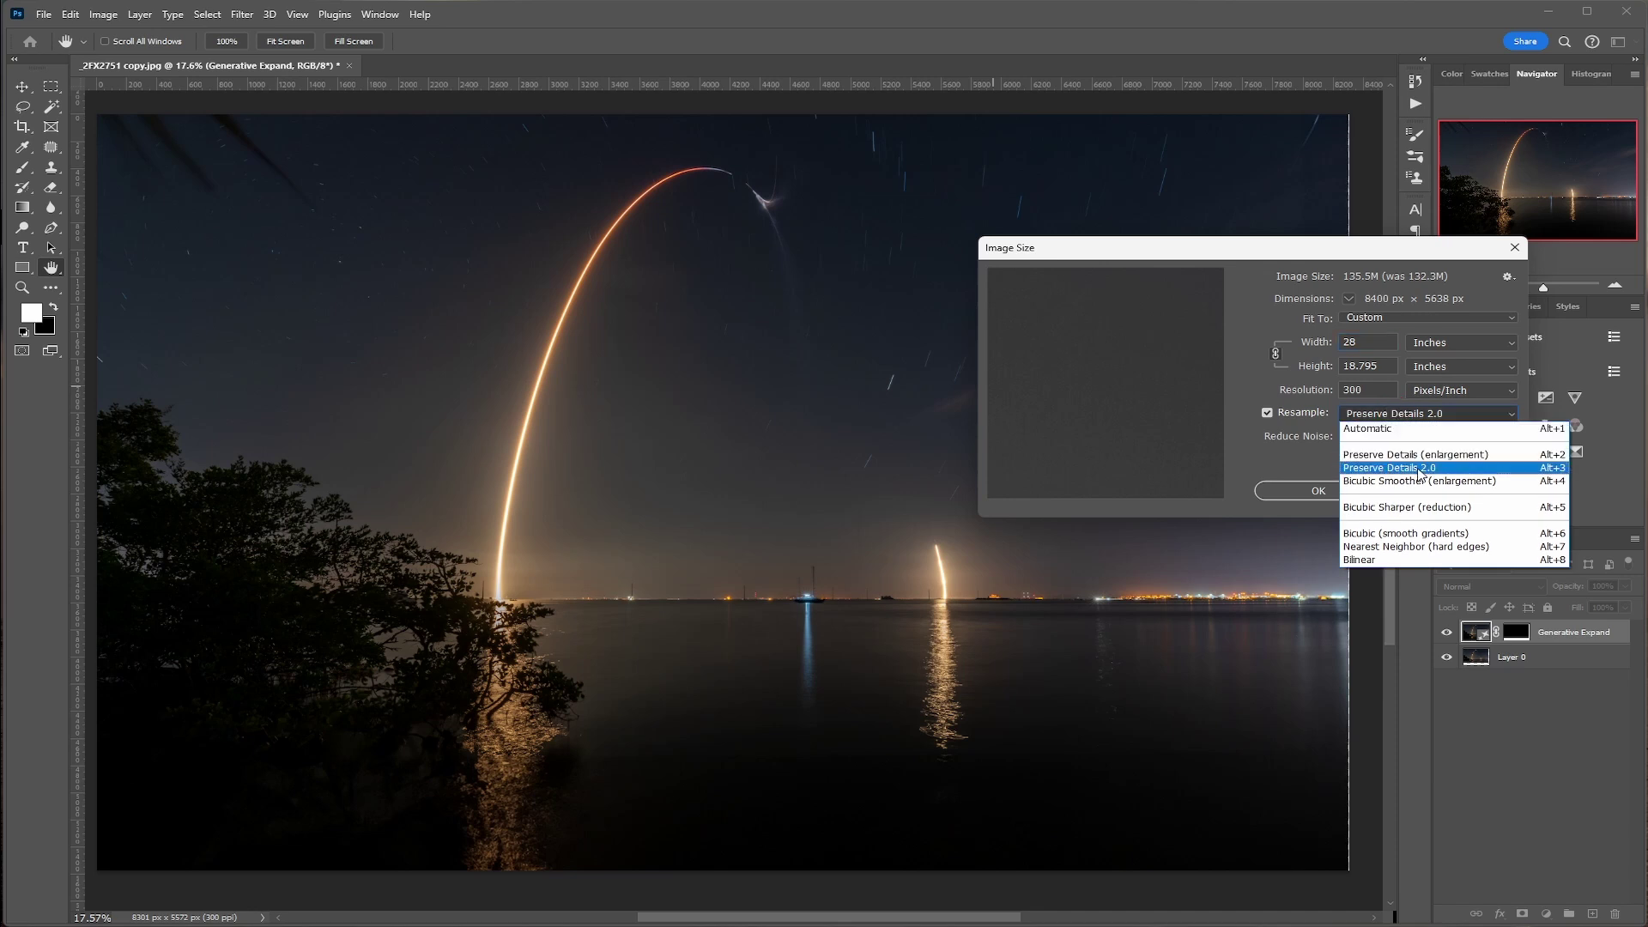
{"action": "left_click", "coordinate": [1414, 469]}
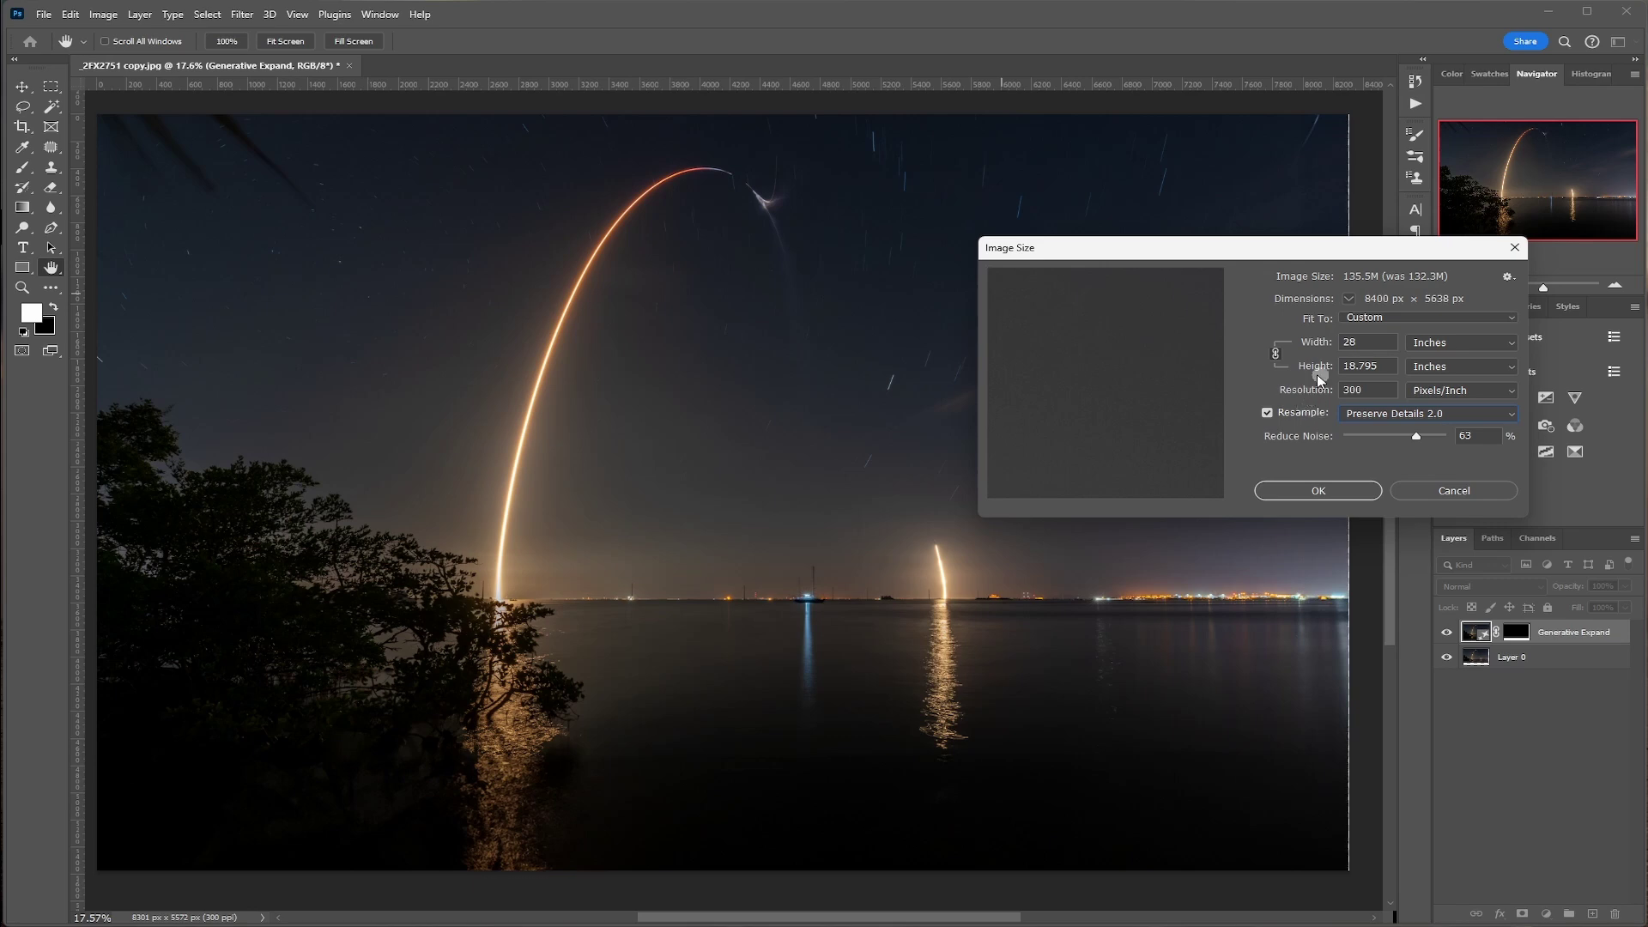
{"action": "left_click", "coordinate": [1322, 491]}
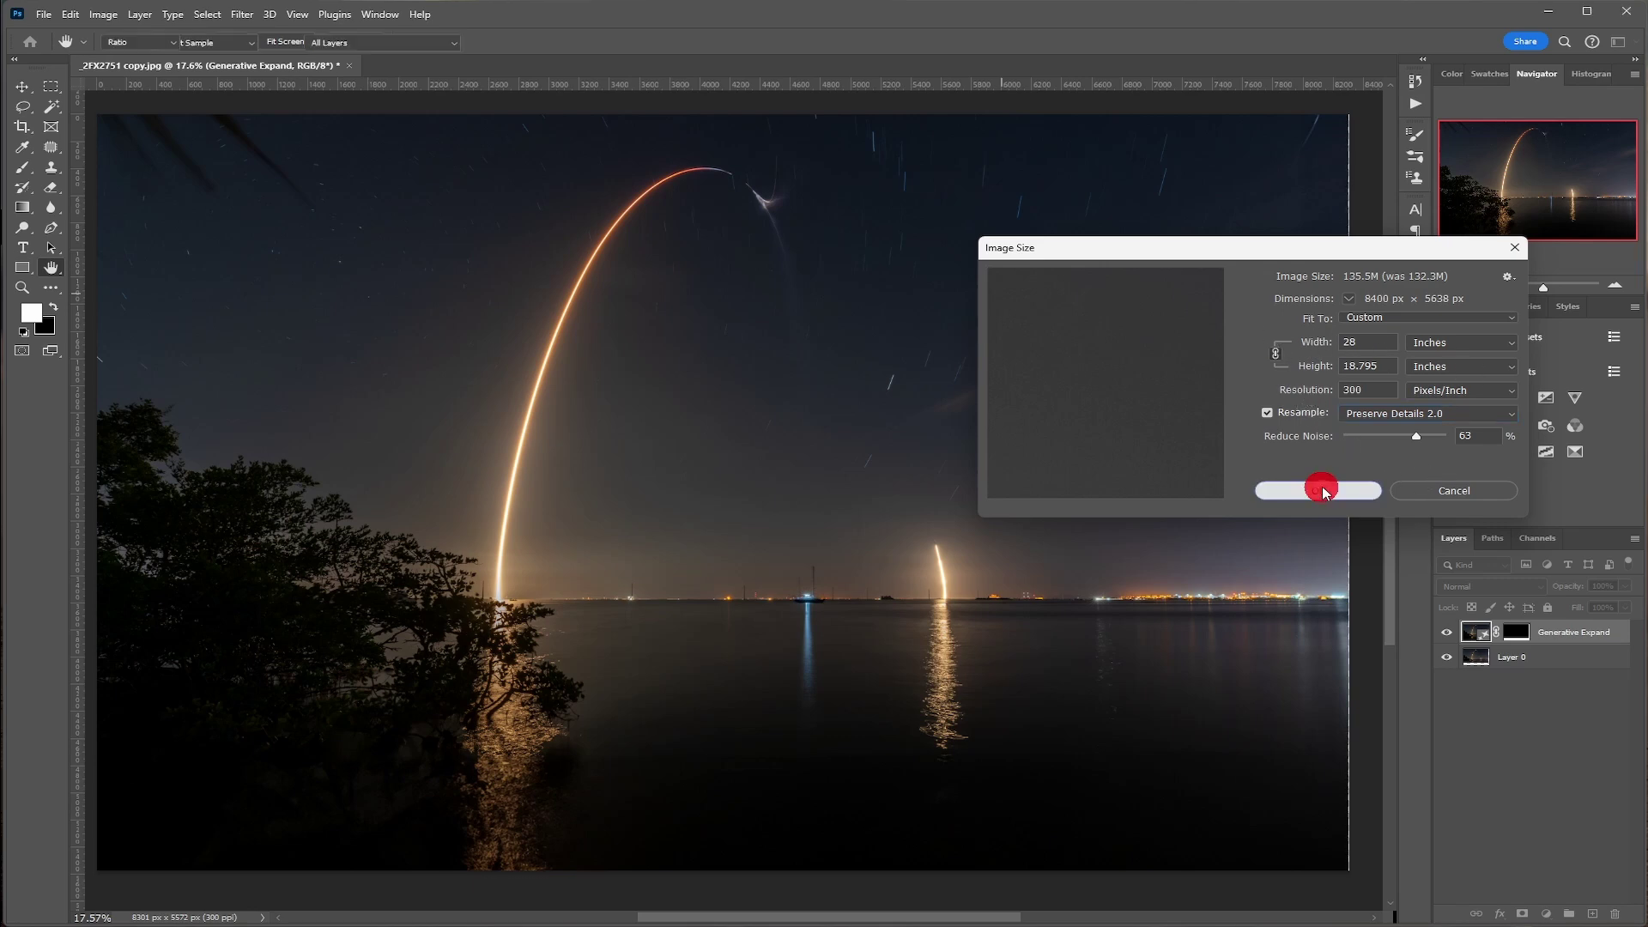
- Leave cropping for the Move tool, keeping the 8400 x 5638 px photo
{"action": "key", "text": "c"}
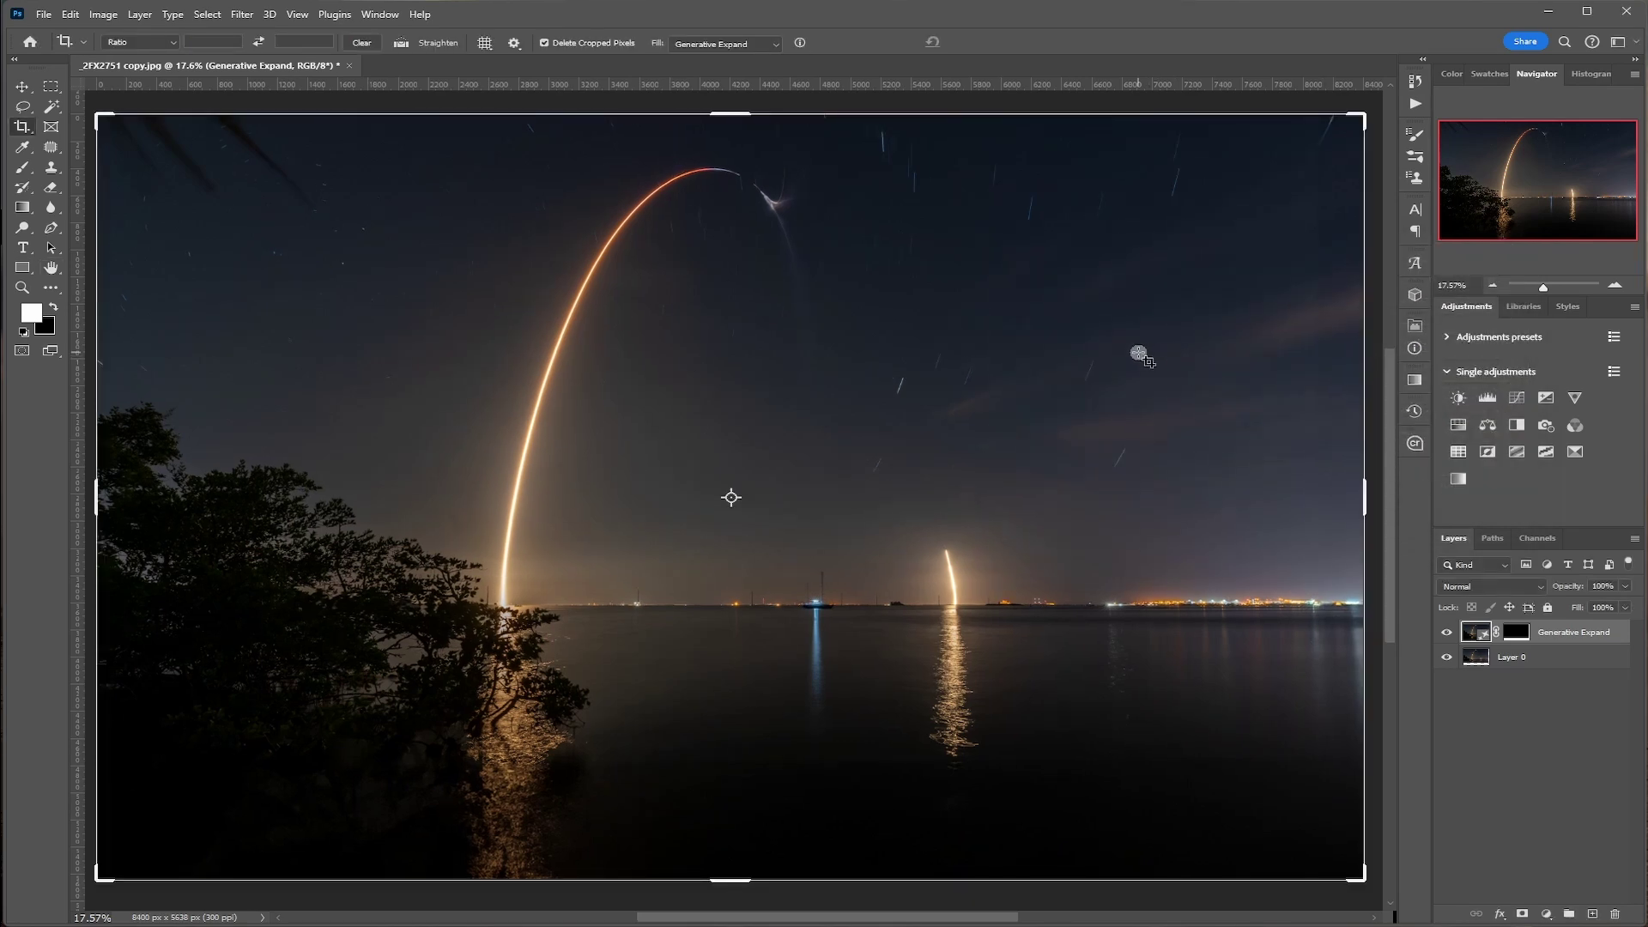
{"action": "key", "text": "v"}
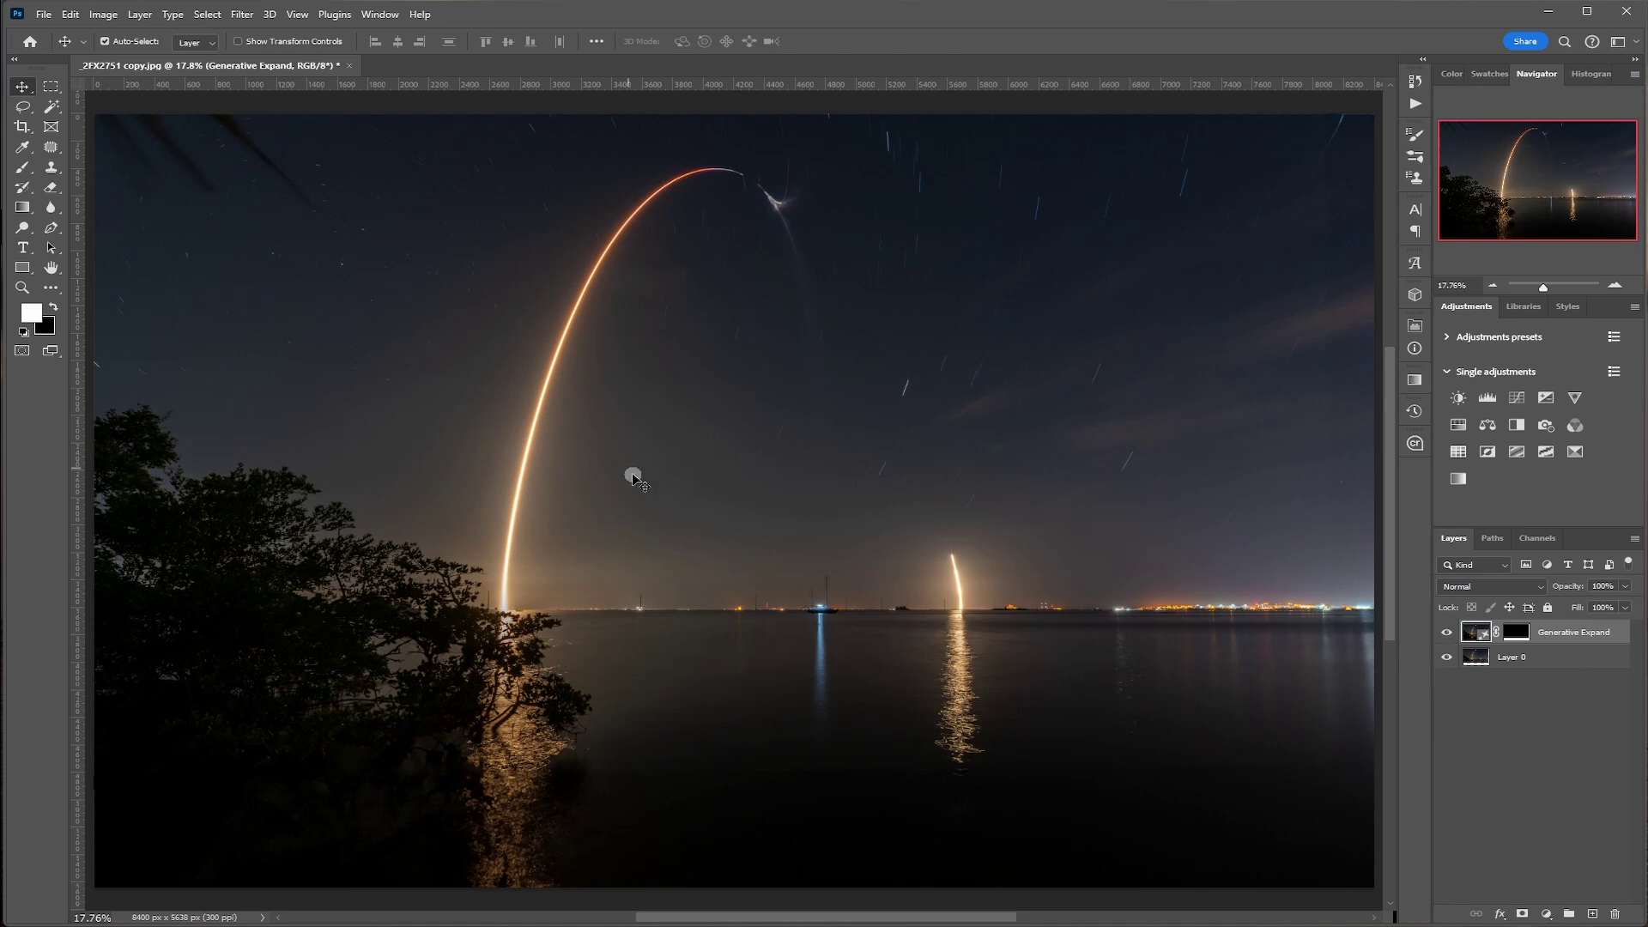